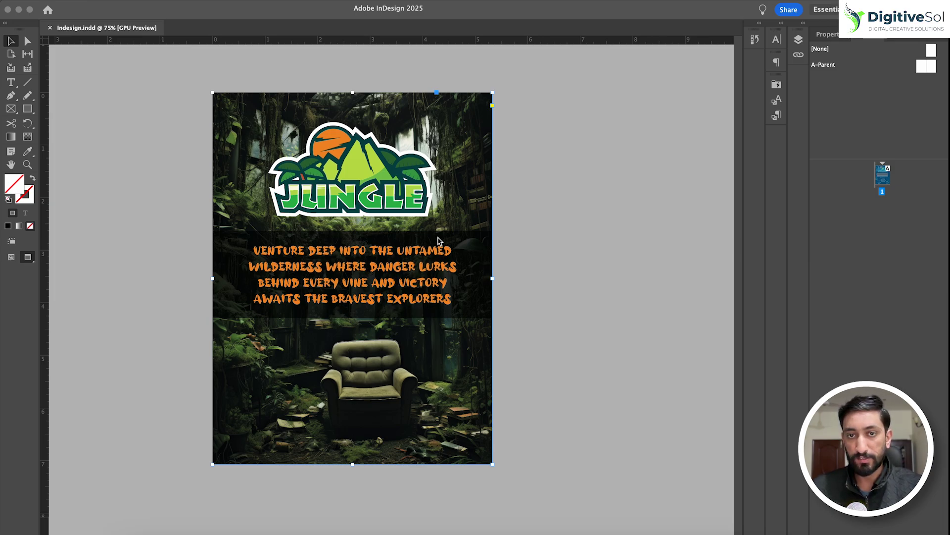
- Check the InDesign tagline frame, then lasso the lower-left floor corner of the jungle room in Photoshop
left_click(470, 306)
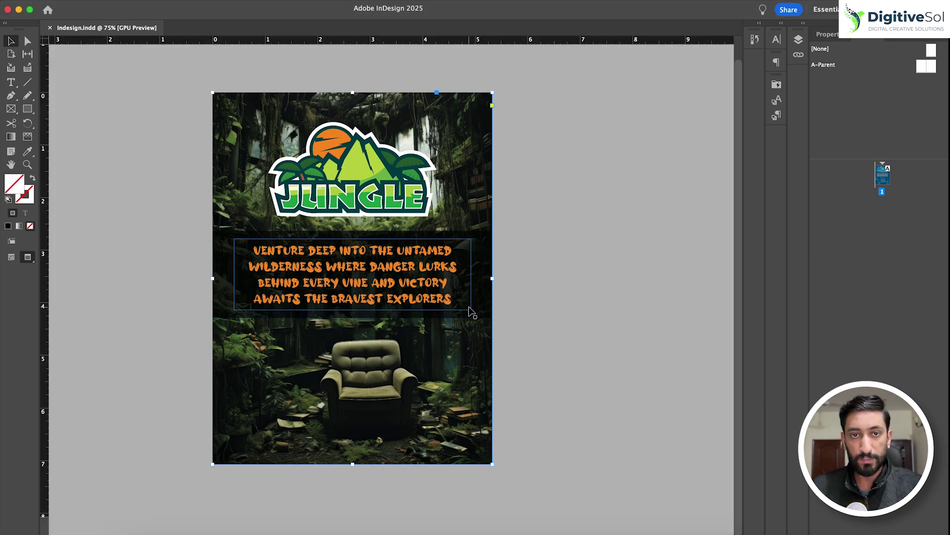
left_click(527, 327)
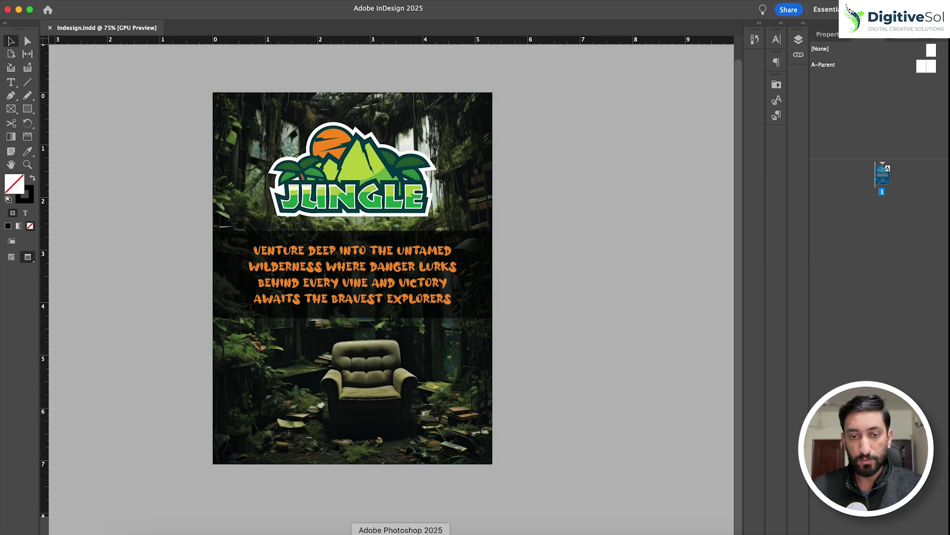
left_click(401, 533)
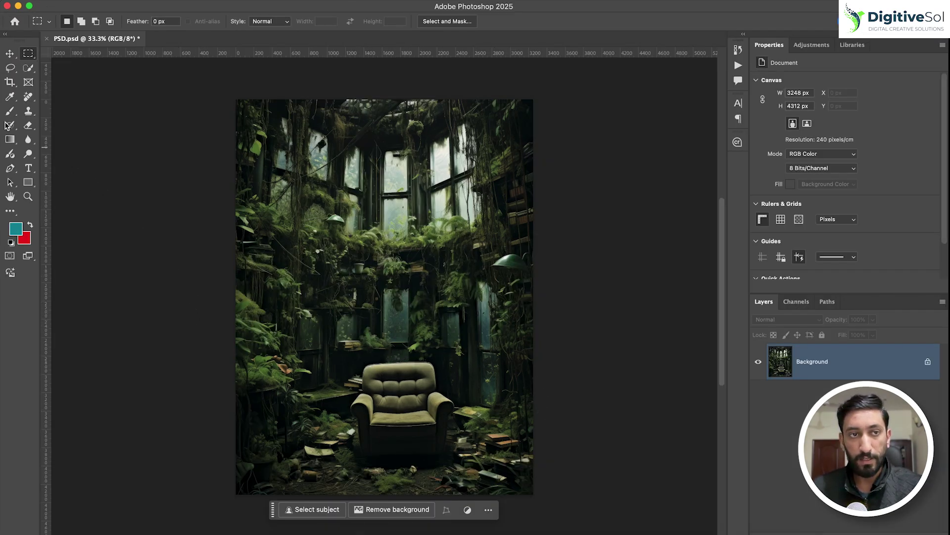
left_click(10, 67)
mouse_move(228, 446)
left_mouse_down()
mouse_move(255, 418)
mouse_move(306, 419)
mouse_move(337, 444)
mouse_move(342, 491)
mouse_move(258, 510)
left_mouse_up()
- Generative-fill a bonfire with prompt 'bionfire matching with room environment', keeping variation 1 of 3
left_click(203, 509)
type("bi")
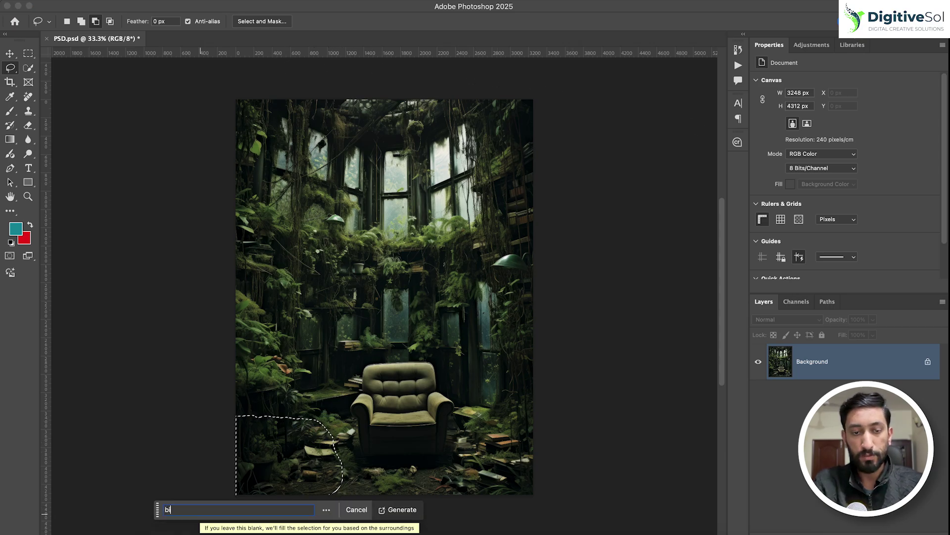
type("onfire ")
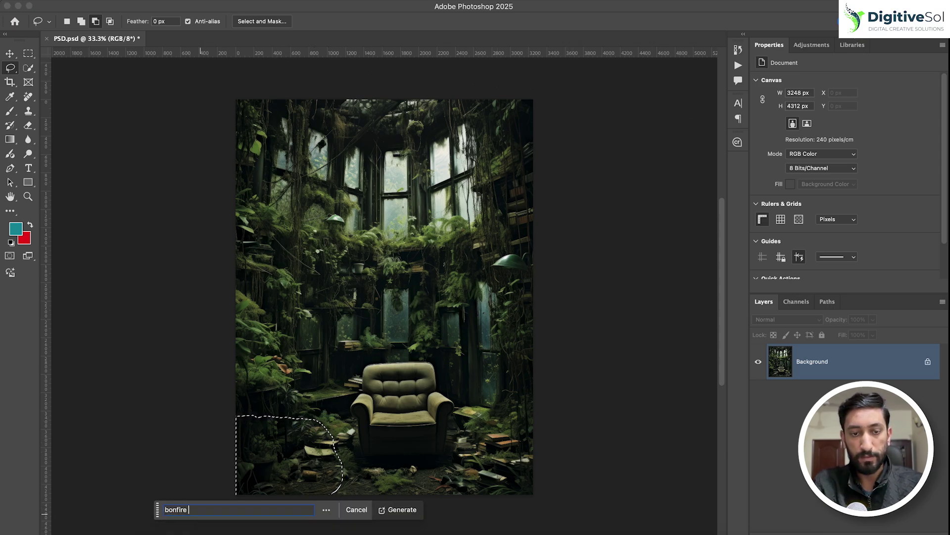
type("matching wit")
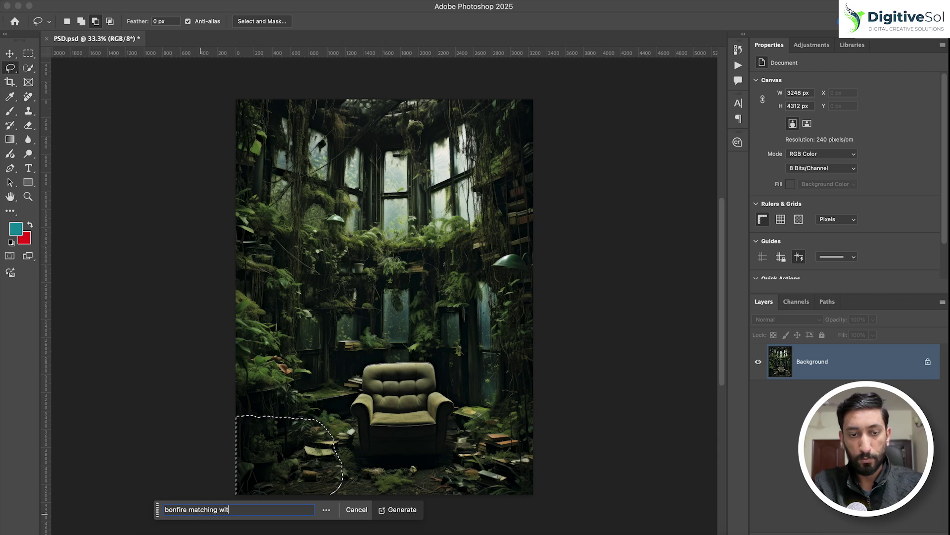
type("h ro")
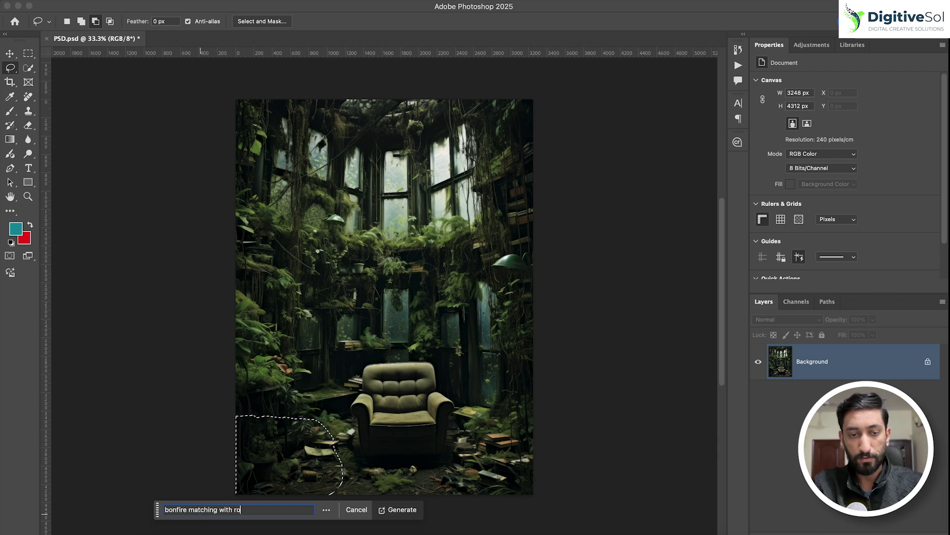
type("om environm")
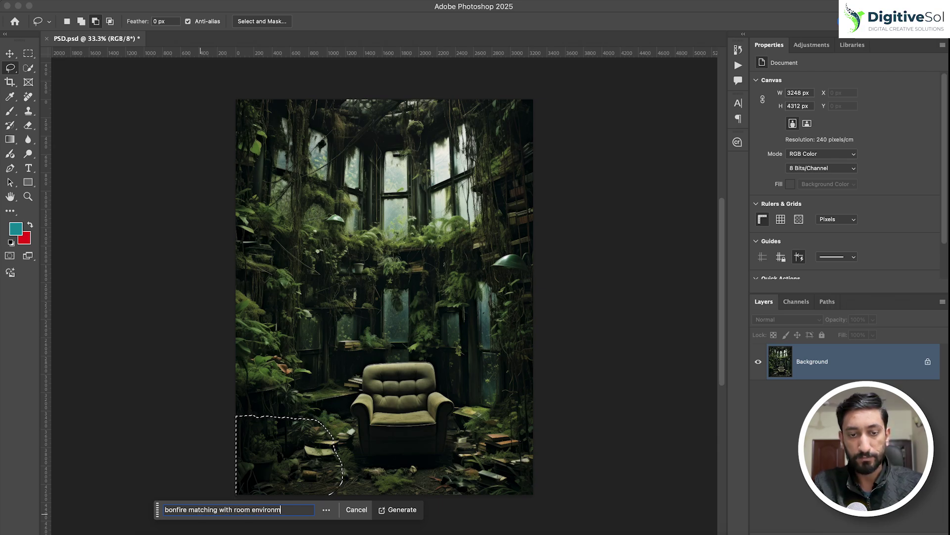
type("ent")
key("Return")
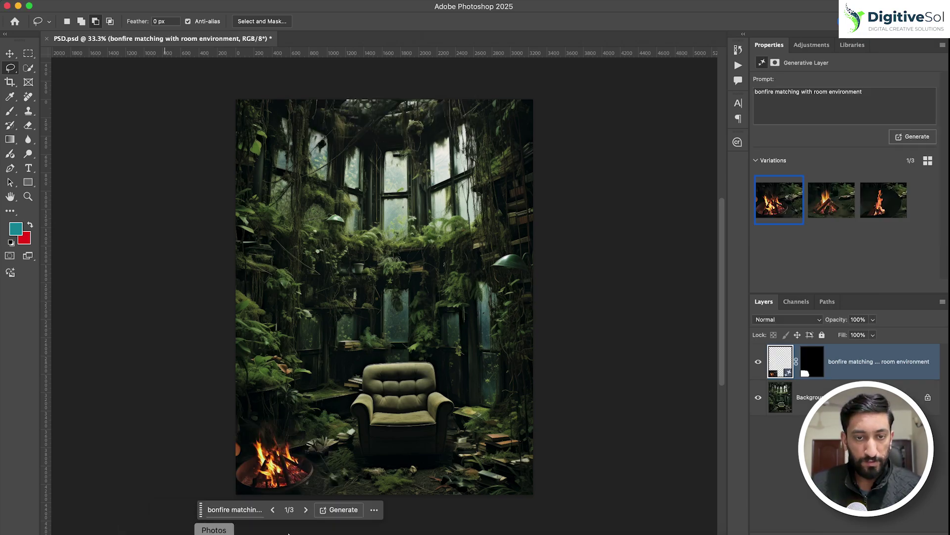
left_click(306, 509)
left_click(306, 510)
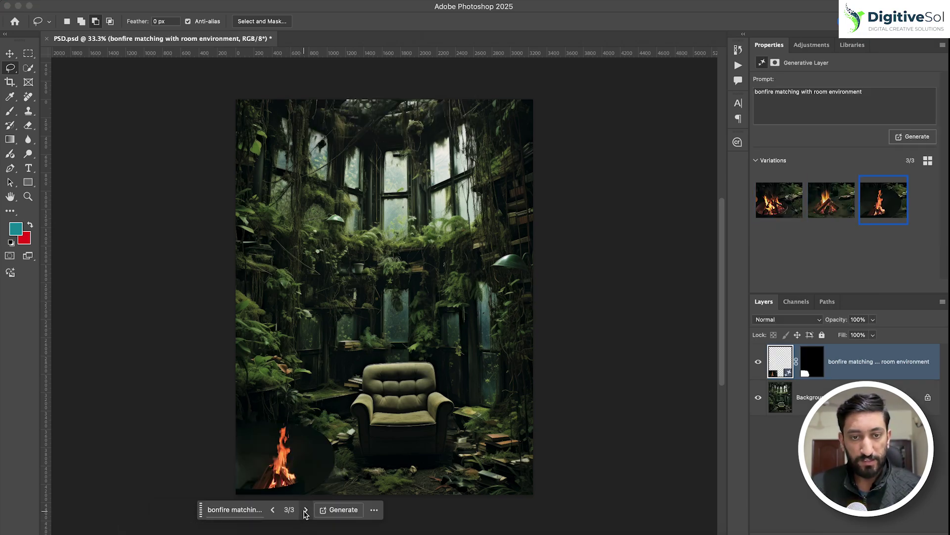
left_click(306, 509)
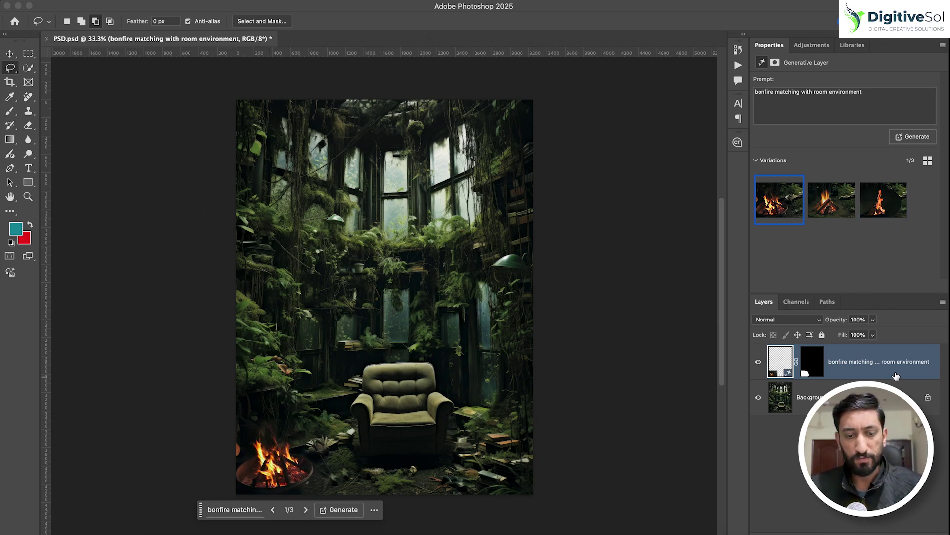
left_click(787, 402)
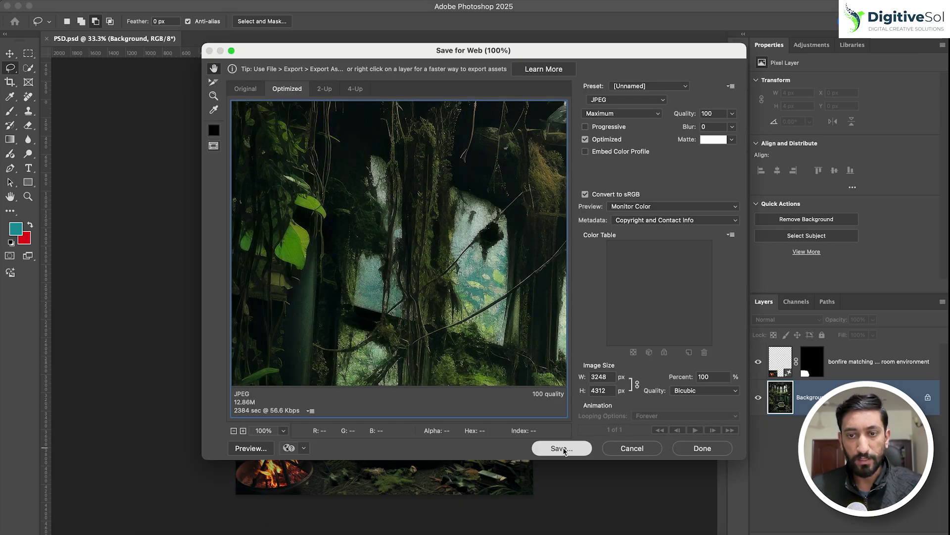
- Save the bonfire scene as PSD Bonfire.jpg at JPEG quality 100
left_click(562, 448)
left_click(468, 29)
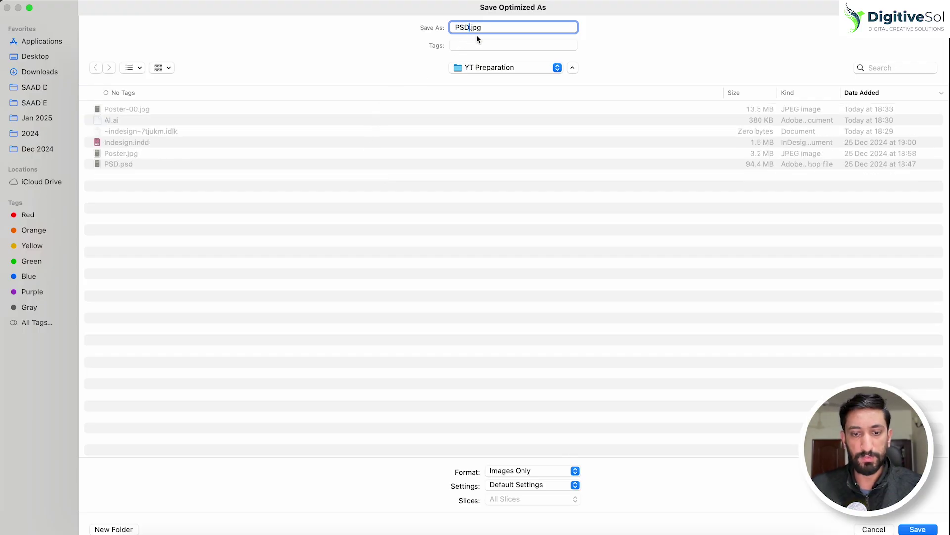
type("Bonfire")
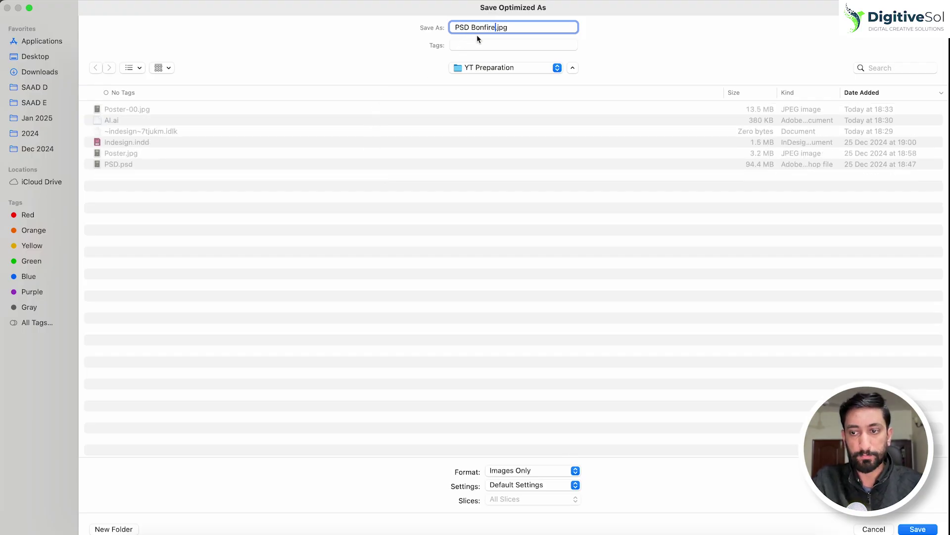
key("Return")
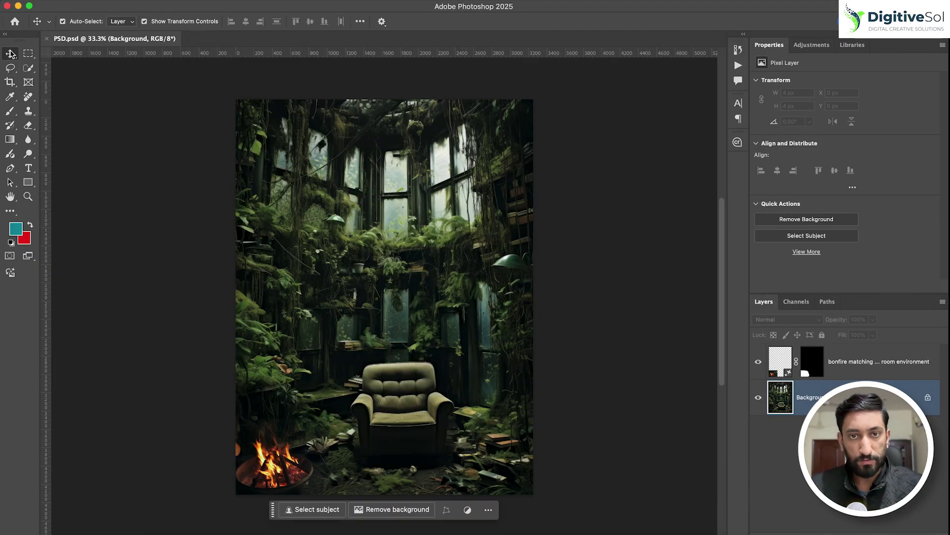
left_click(438, 532)
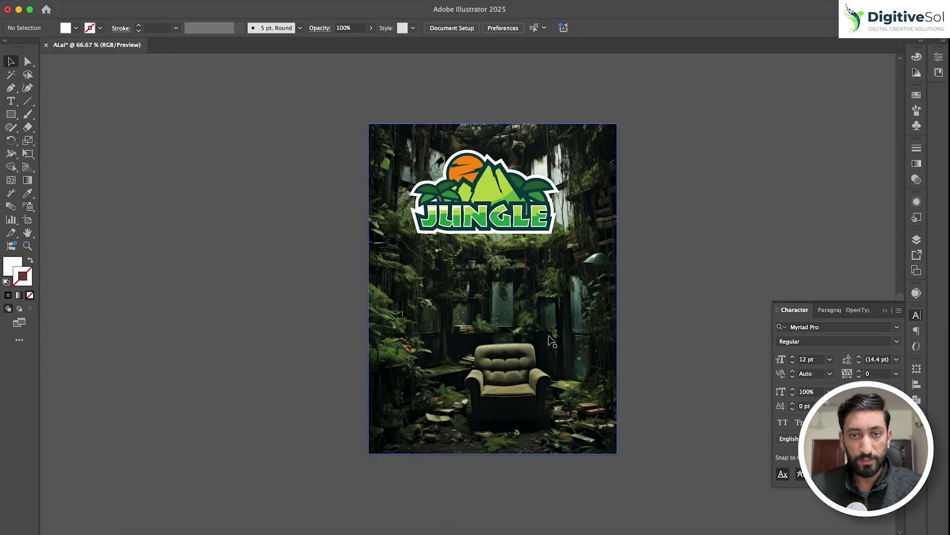
- Delete the old jungle background and copy the whole PSD-Bonfire.jpg image
left_click(513, 353)
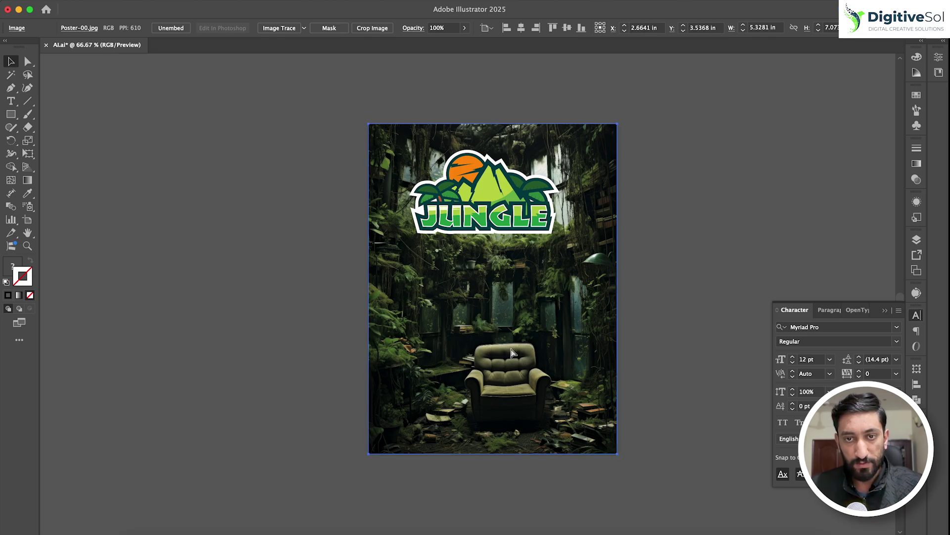
key("Delete")
left_click(70, 2)
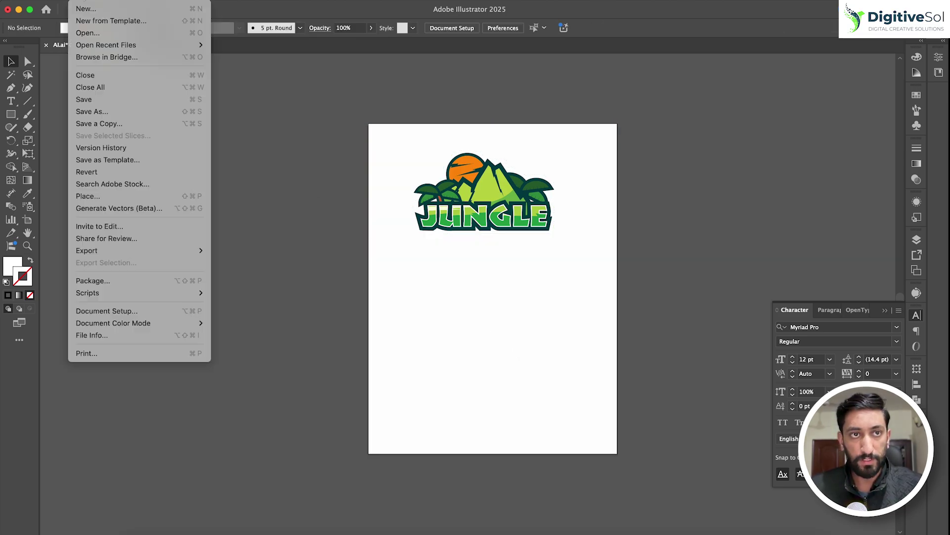
left_click(99, 32)
double_click(110, 77)
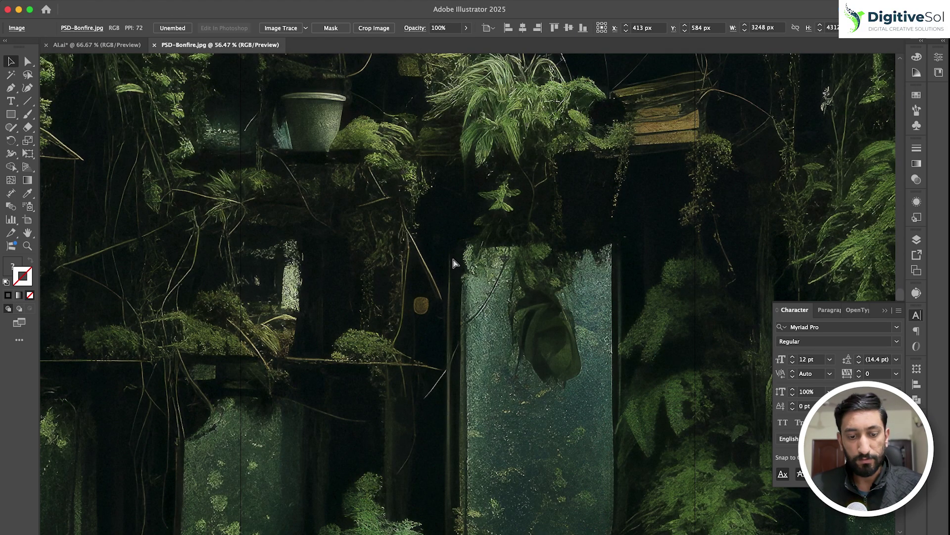
key("Delete")
key("super+w")
left_click(477, 302)
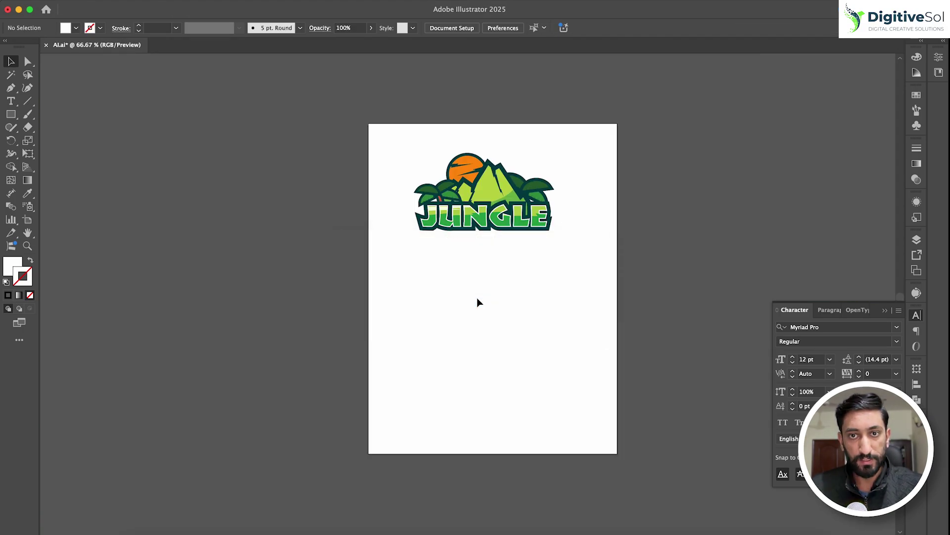
- Paste the bonfire image into the poster, fit it to the artboard and send it behind the logo
key("super+v")
key("super+minus")
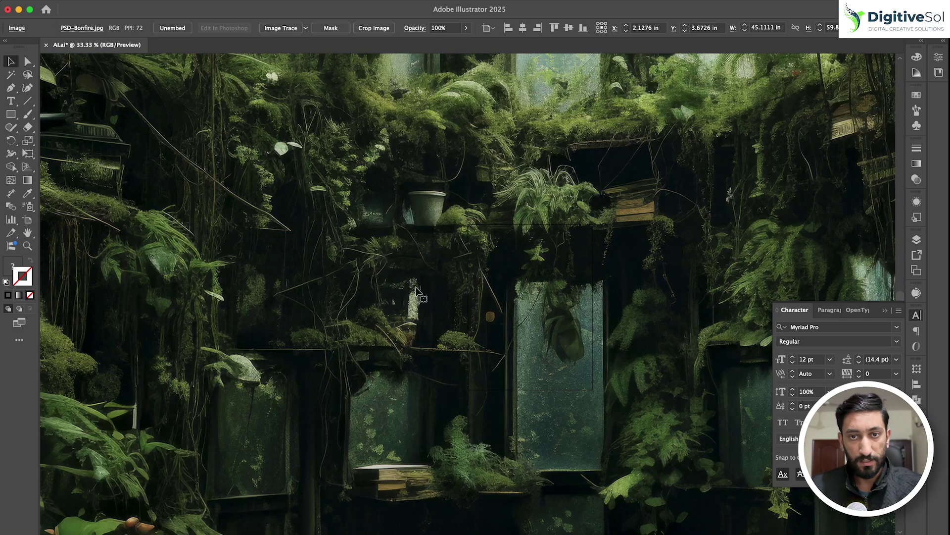
key("super+0")
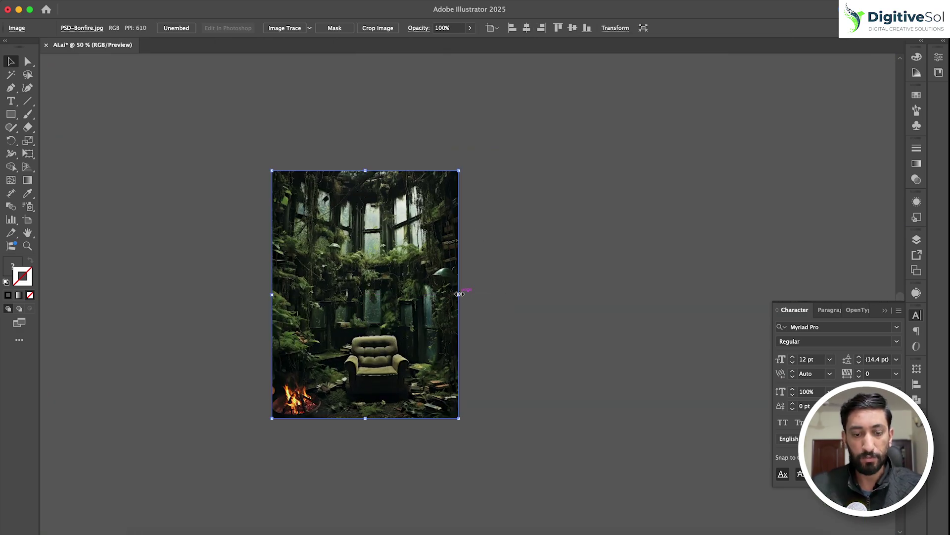
key("super+shift+bracketleft")
left_click(568, 342)
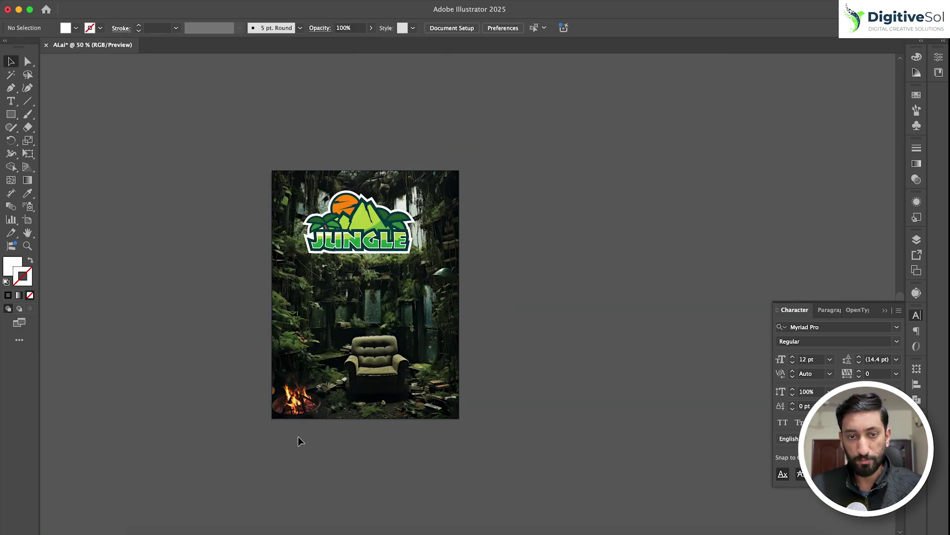
left_click(636, 531)
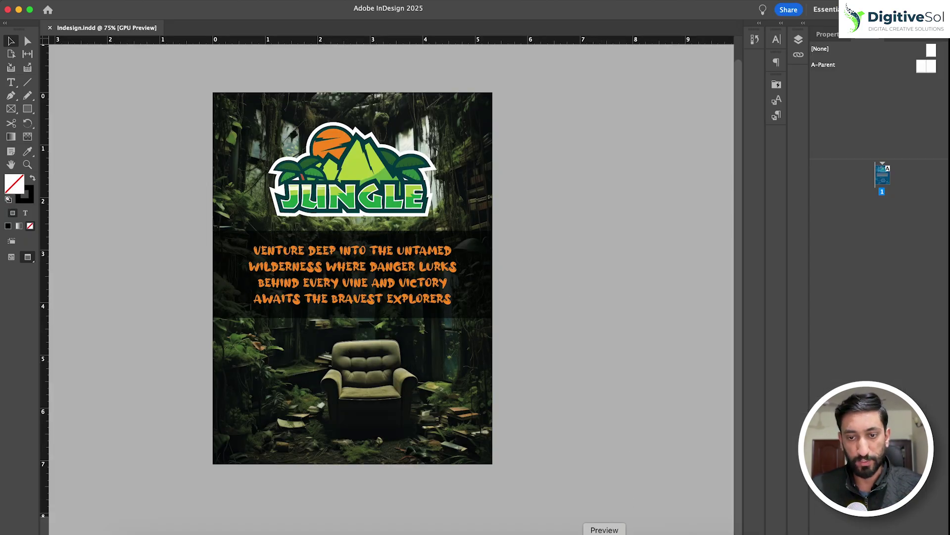
left_click(439, 530)
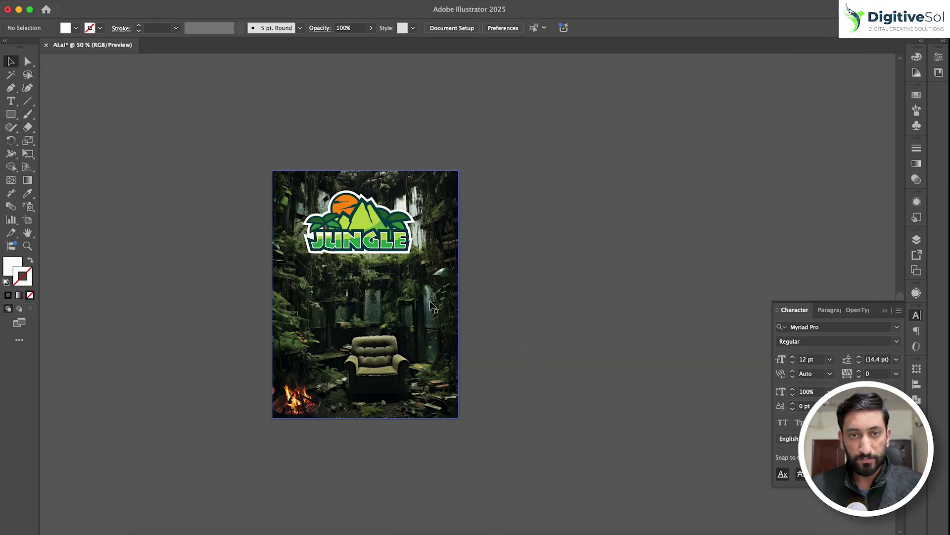
key("super+equal")
- Recolour the JUNGLE logo's sun from orange to red (ff1010)
left_click(642, 532)
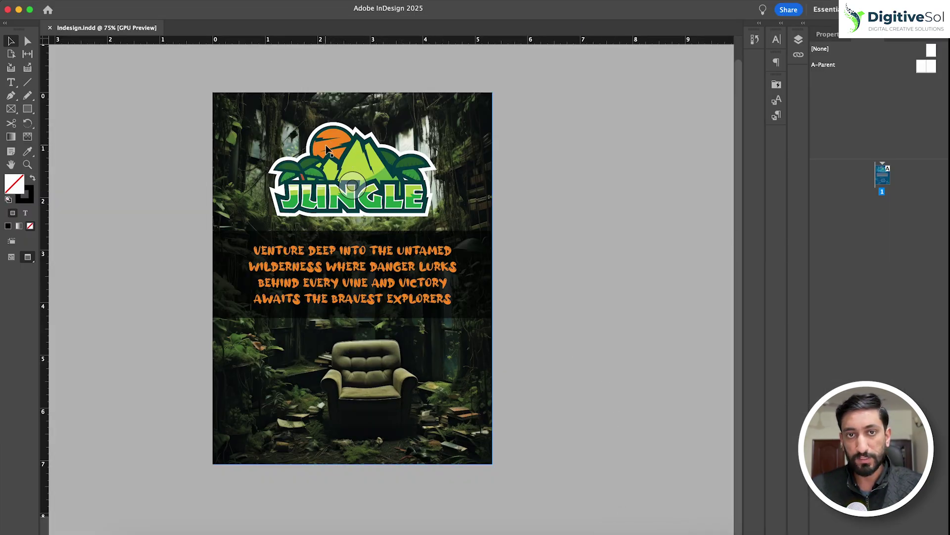
key("super+Tab")
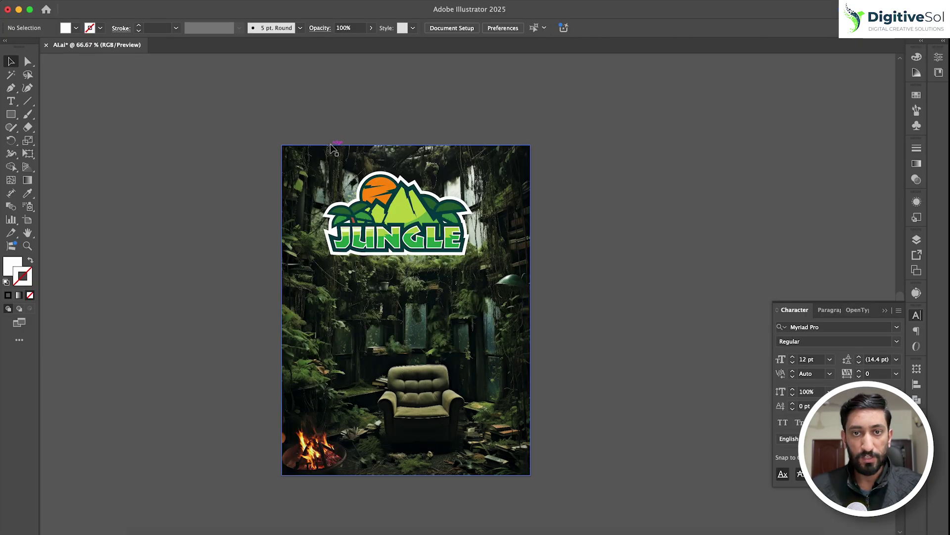
scroll(428, 259, "up", 3)
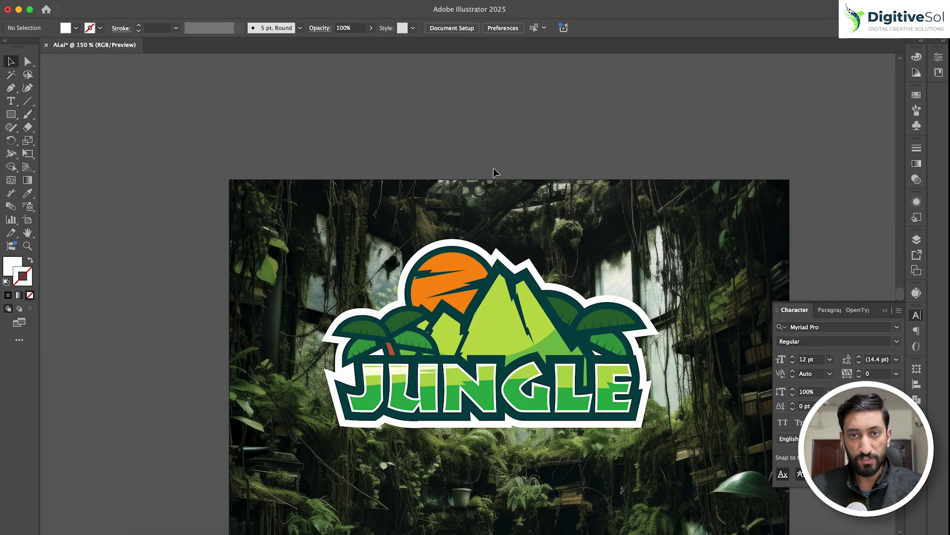
key("a")
left_click(458, 263)
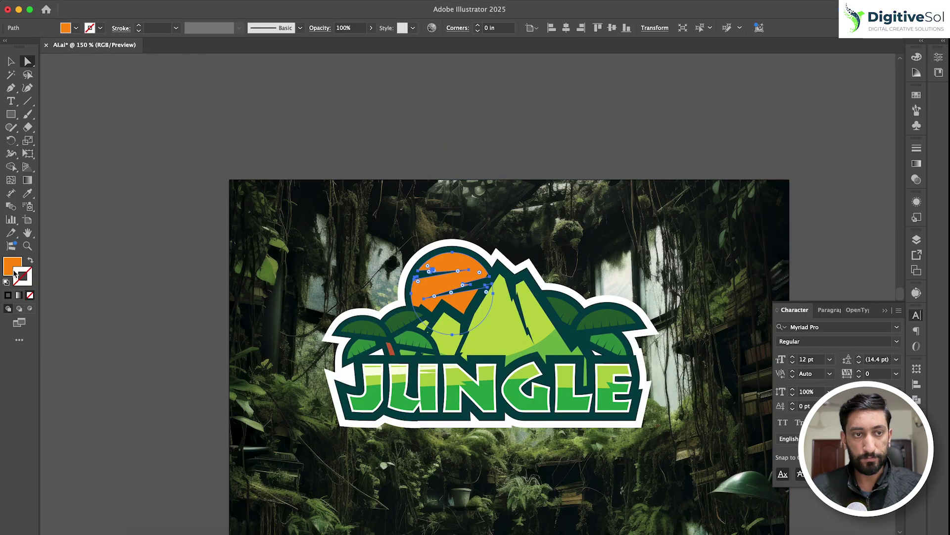
double_click(13, 267)
type("bfff10")
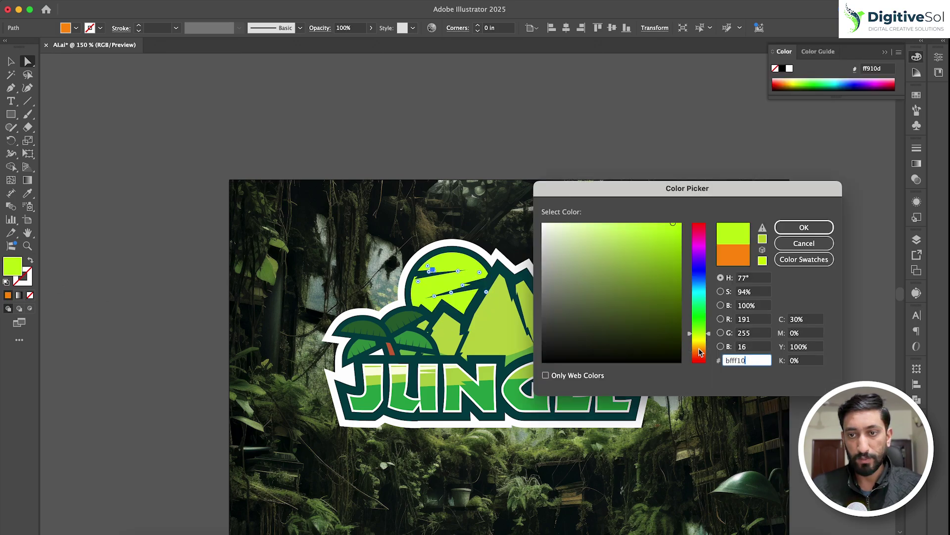
left_click(702, 362)
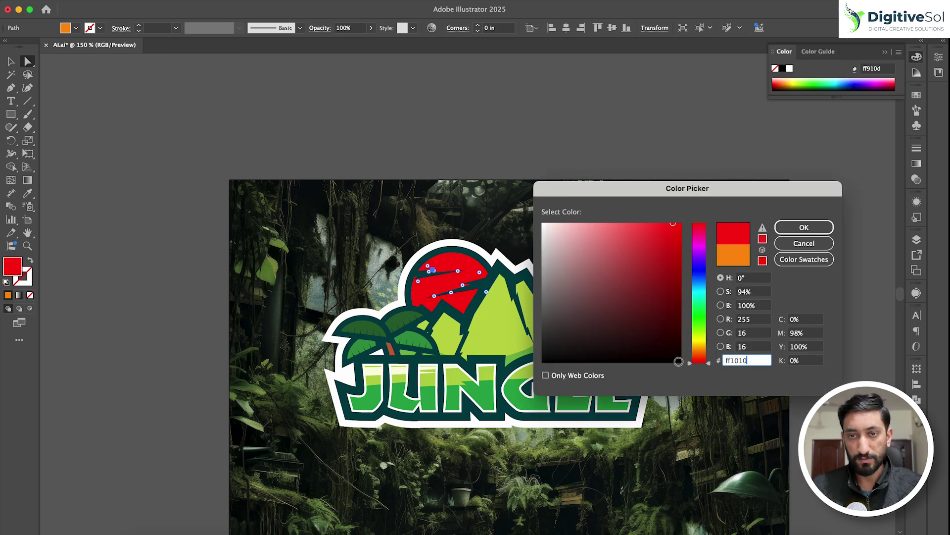
left_click(795, 228)
- Deselect the sun and fit the whole poster artboard in the window
key("v")
left_click(212, 120)
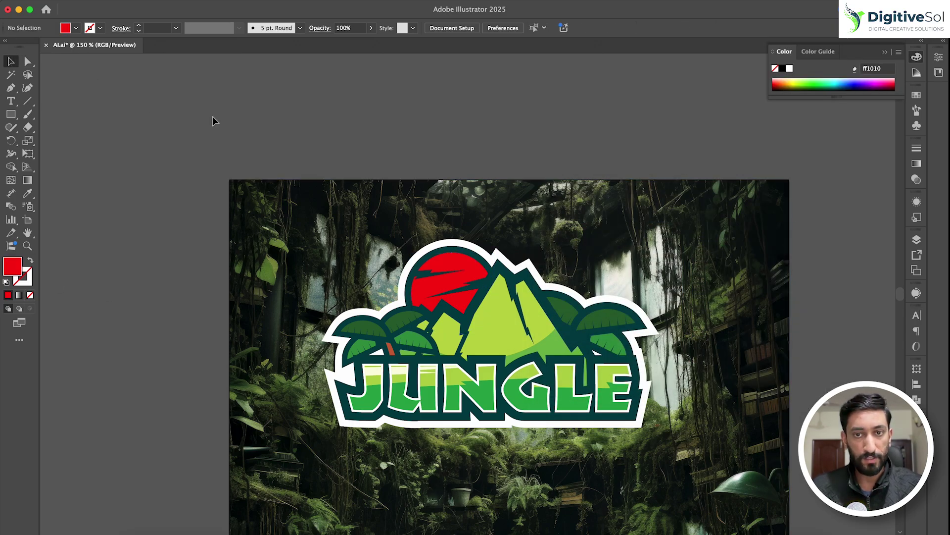
key("super+0")
left_click_drag(445, 331, 466, 322)
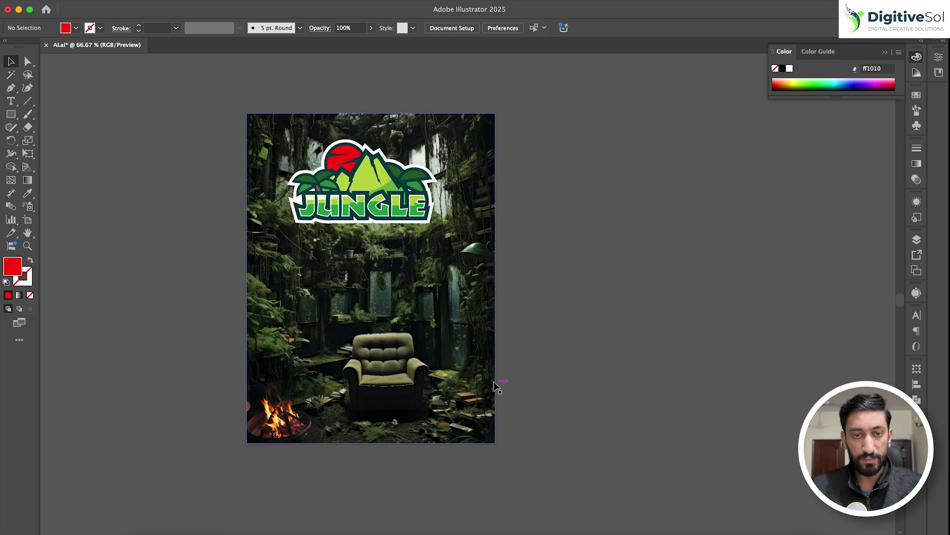
- Export the poster through Save for Web as a 1676 × 2222 px JPEG
left_click(455, 393)
left_click(361, 198)
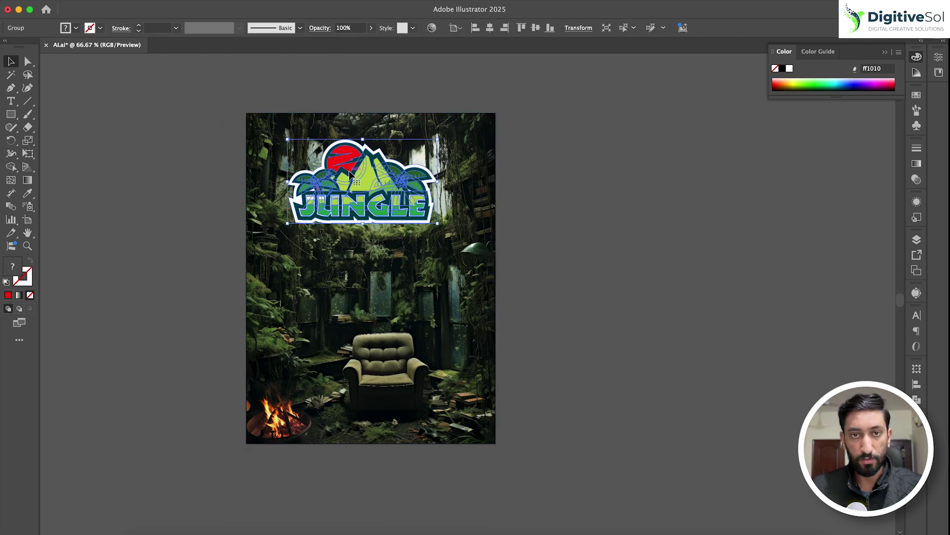
left_click(568, 300)
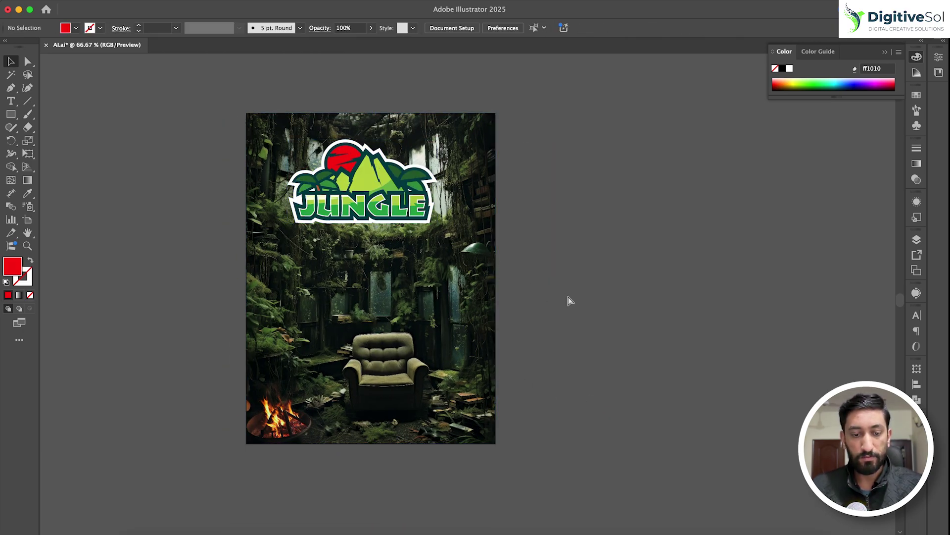
key("alt+shift+super+s")
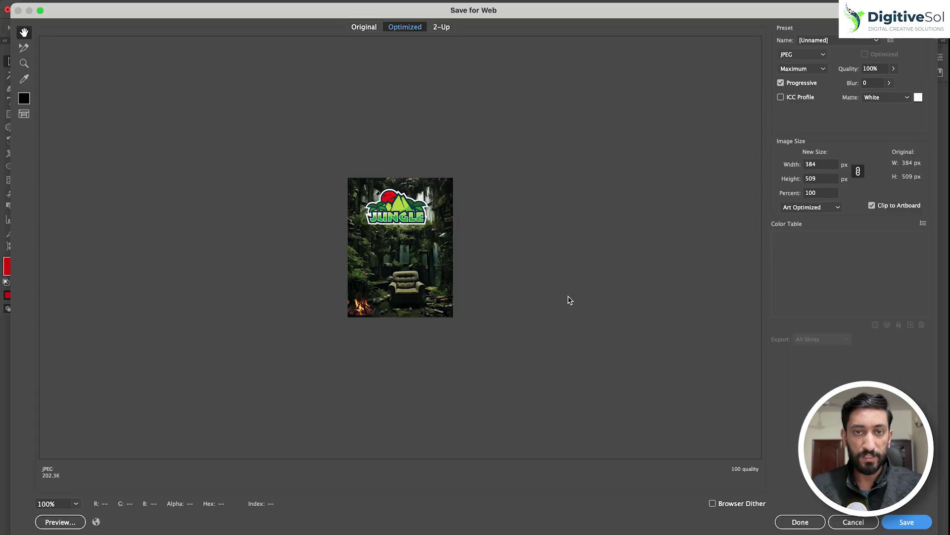
left_click(817, 178)
type("2222")
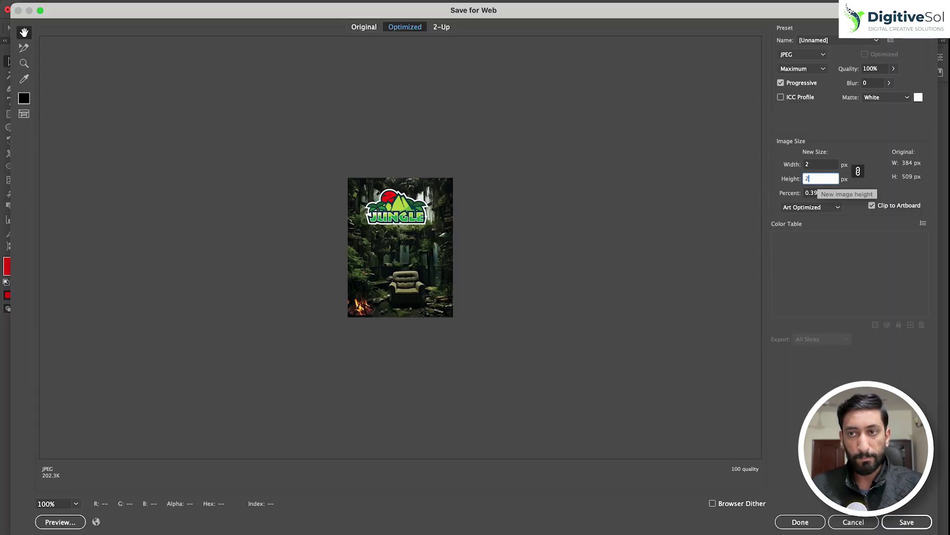
left_click(814, 524)
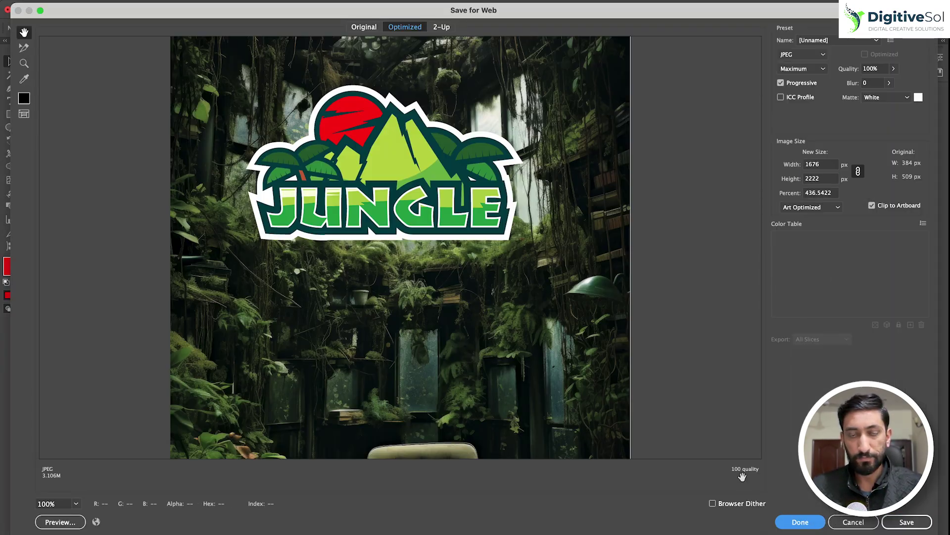
left_click(907, 522)
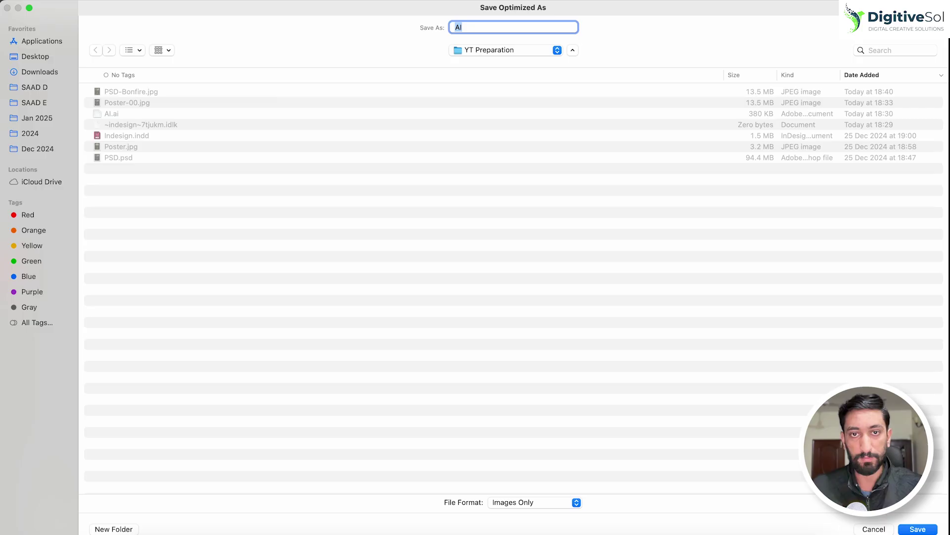
left_click(488, 28)
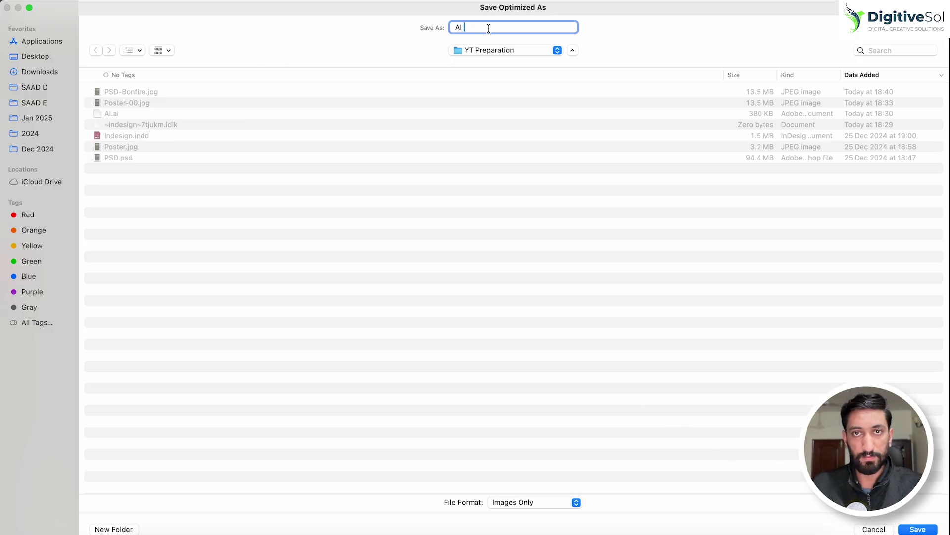
key("Return")
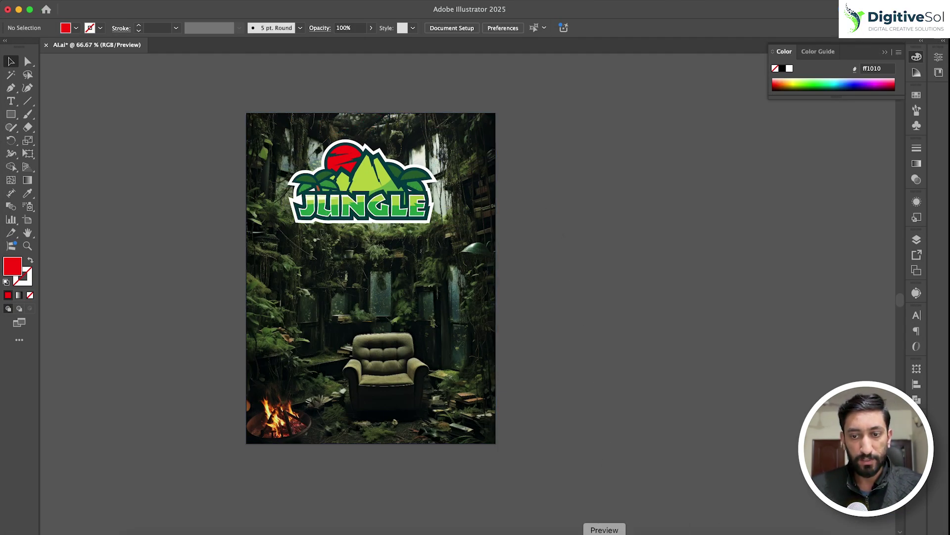
- Place AI-Updated.jpg across the page in place of the old background, behind the text band
left_click(639, 532)
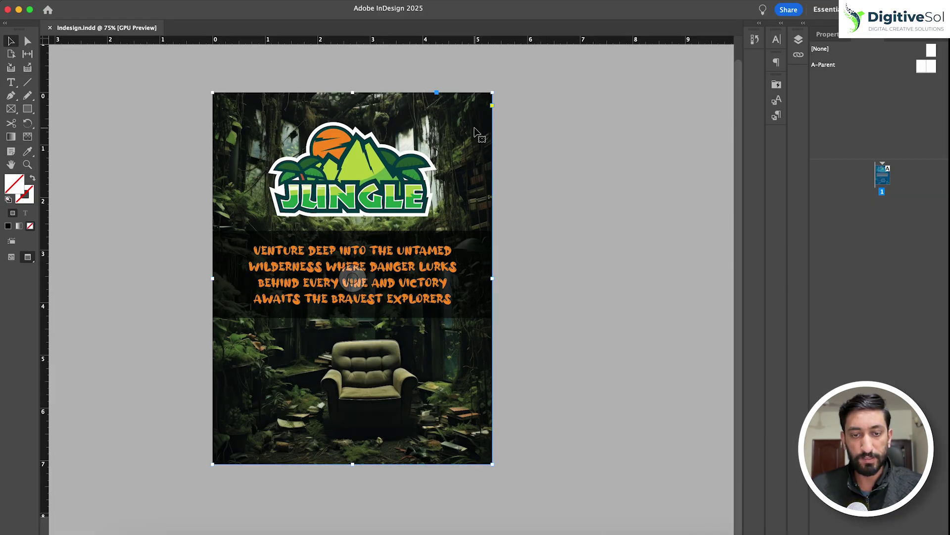
key("Delete")
key("super+d")
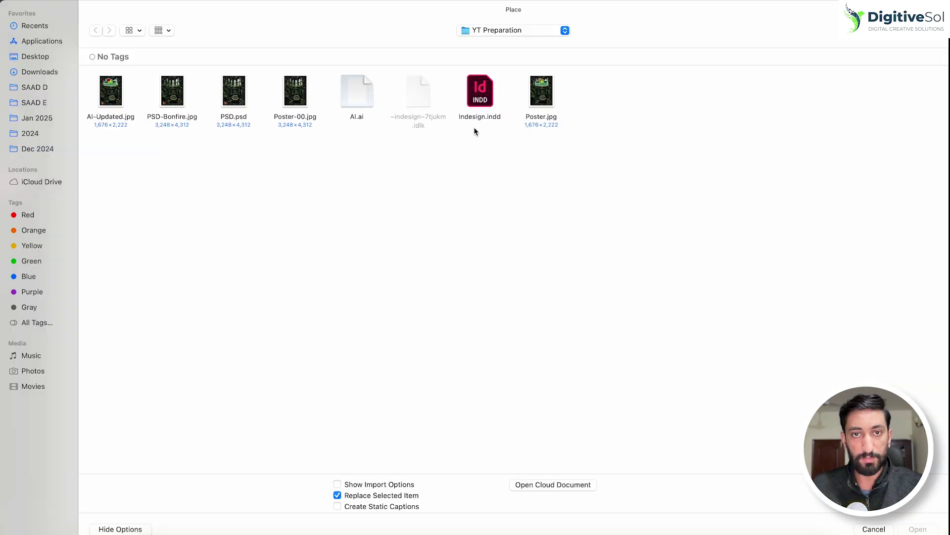
double_click(118, 101)
left_click_drag(314, 132, 213, 92)
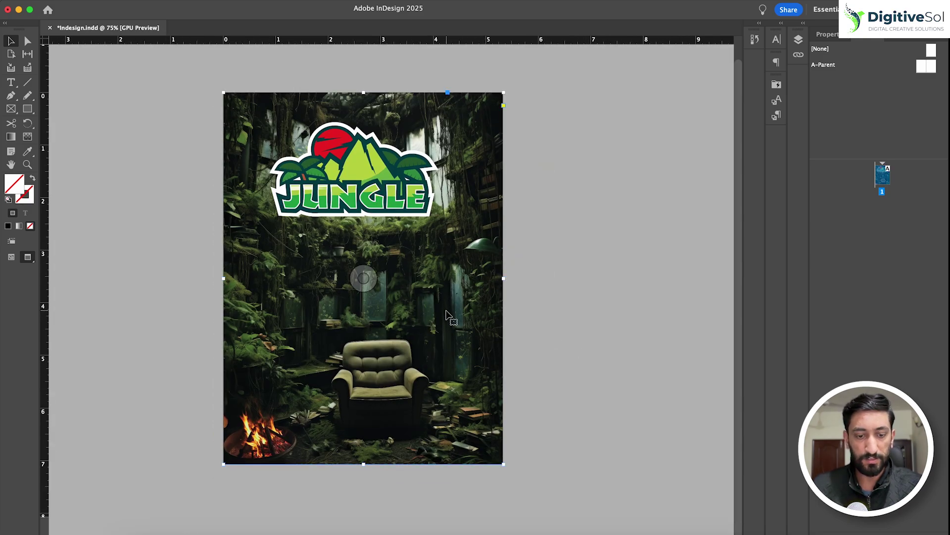
key("super+z")
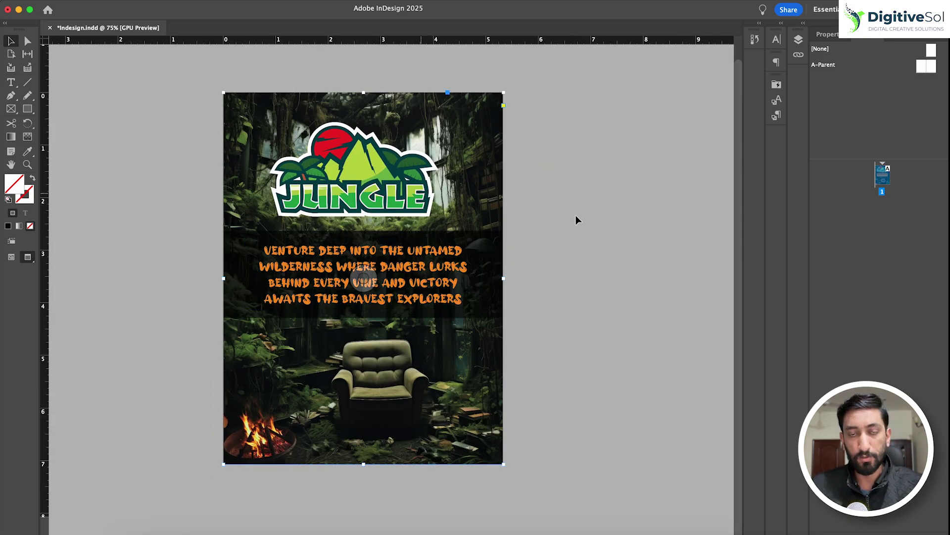
left_click(625, 221)
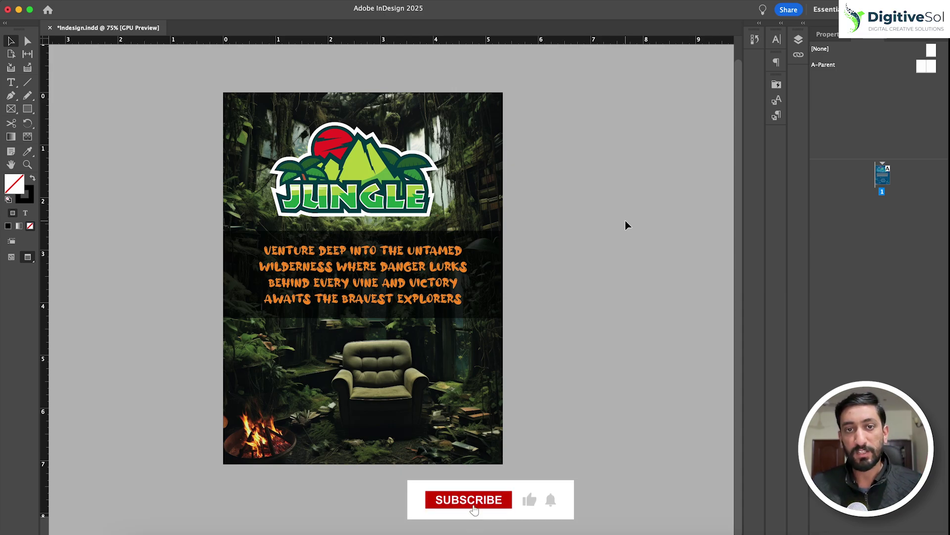
key("super+a")
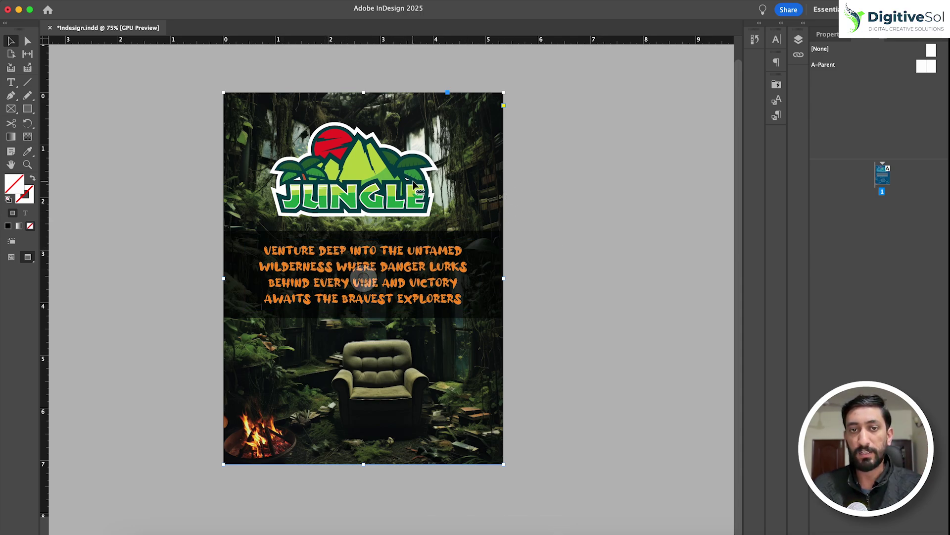
- Delete the jungle JPEG and place AI.ai filling the page under the text band
key("Delete")
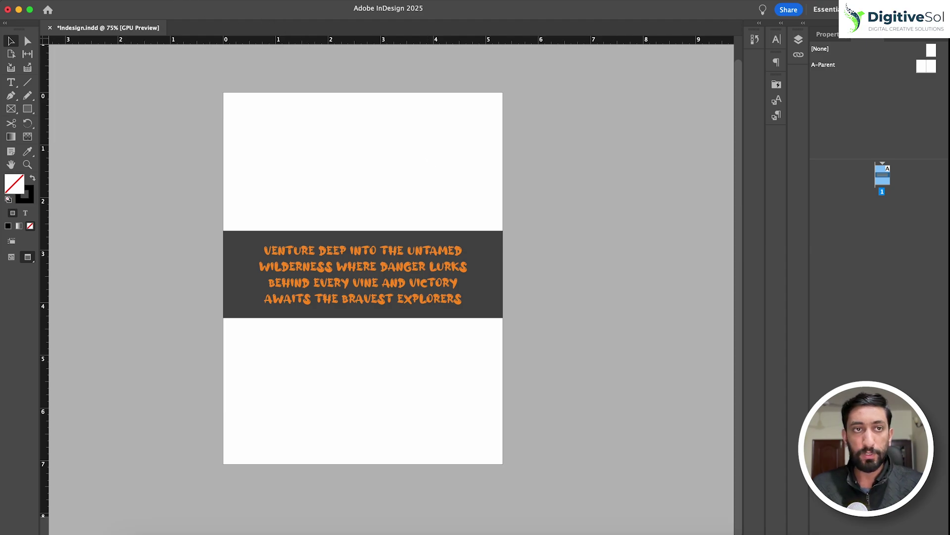
left_click(74, 1)
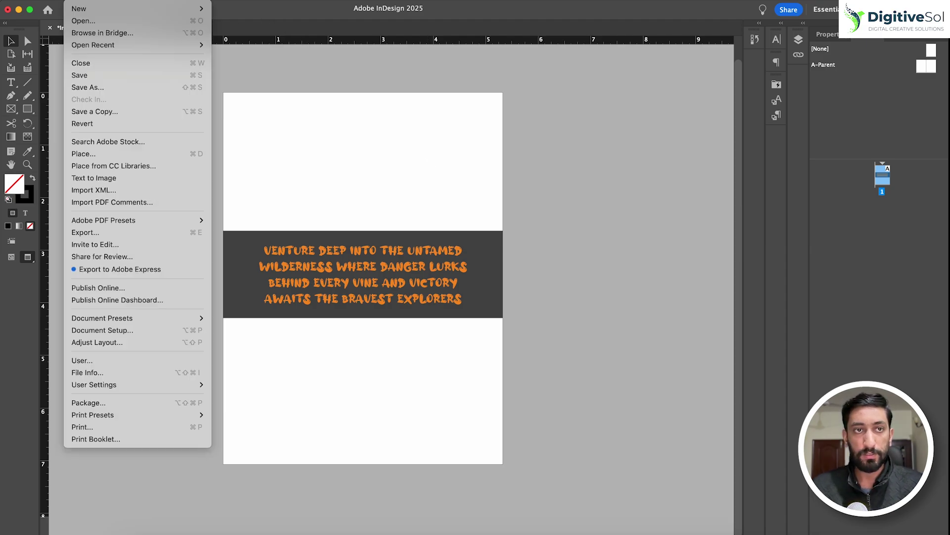
left_click(96, 157)
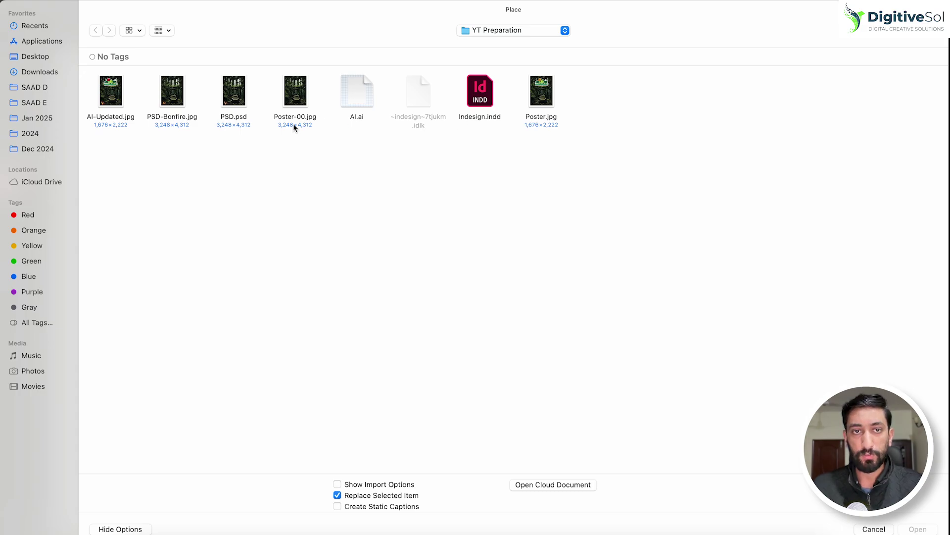
double_click(352, 94)
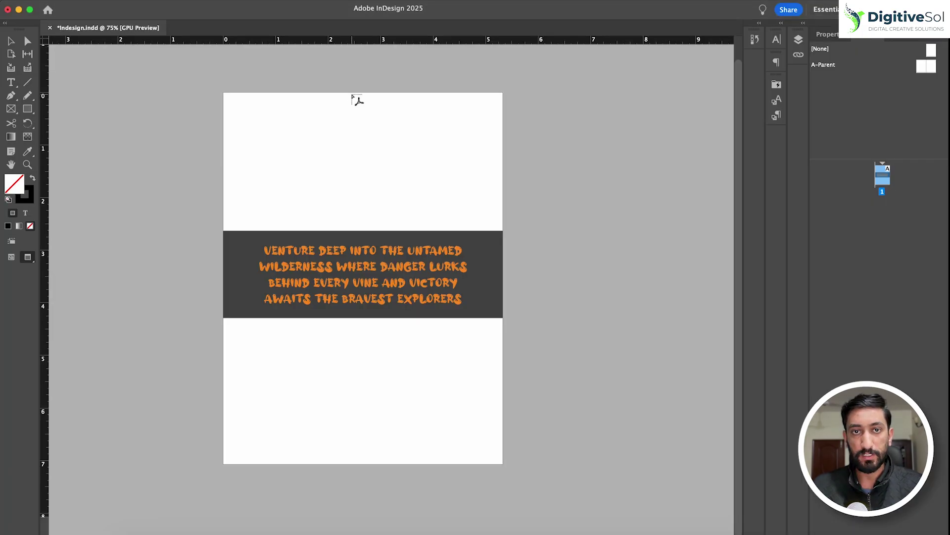
left_click(223, 93)
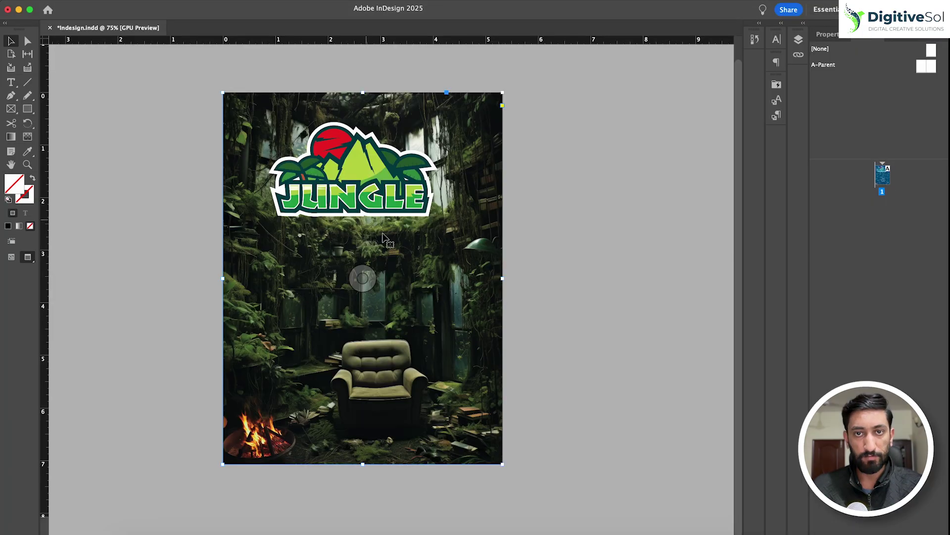
left_click(588, 333)
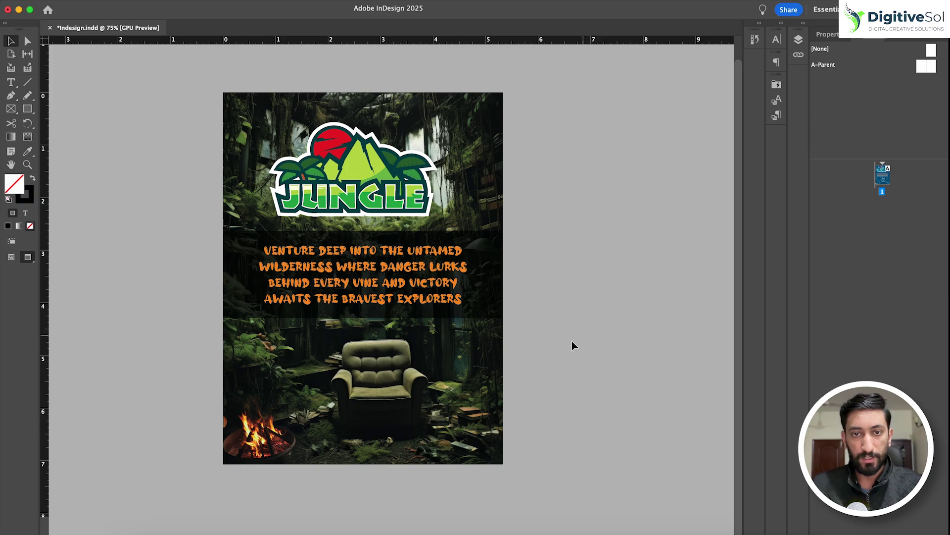
key("super+Tab")
- Delete the bonfire JPEG and place PSD.psd as a linked image on the artboard
left_click_drag(570, 335, 576, 321)
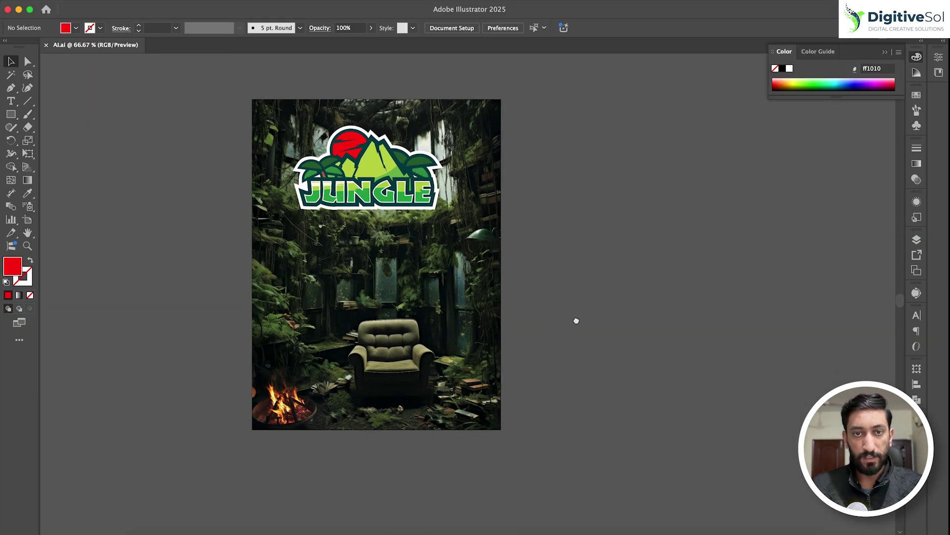
left_click(463, 303)
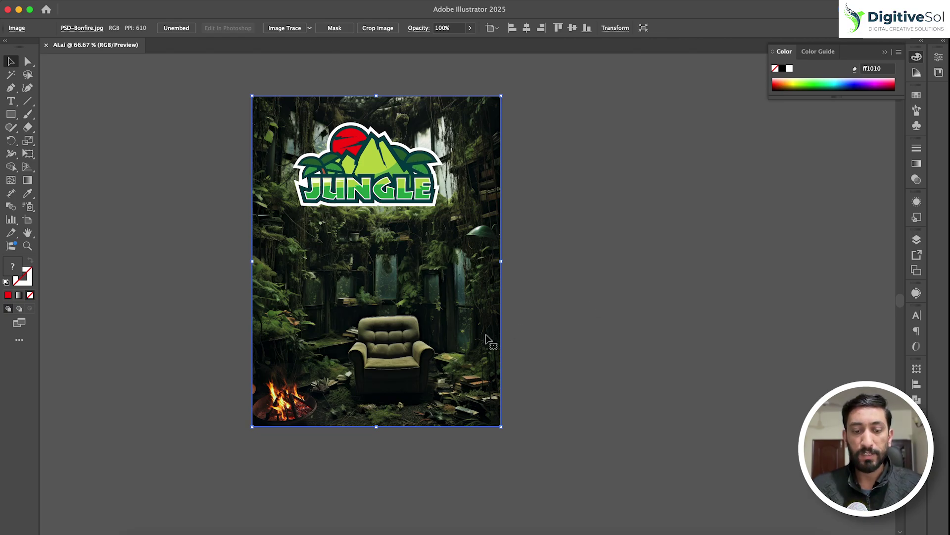
key("Delete")
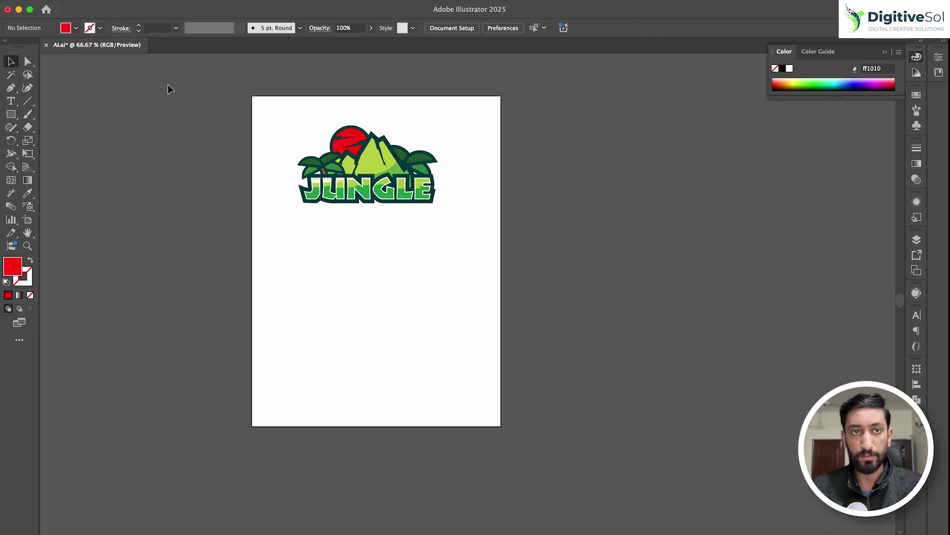
left_click(80, 1)
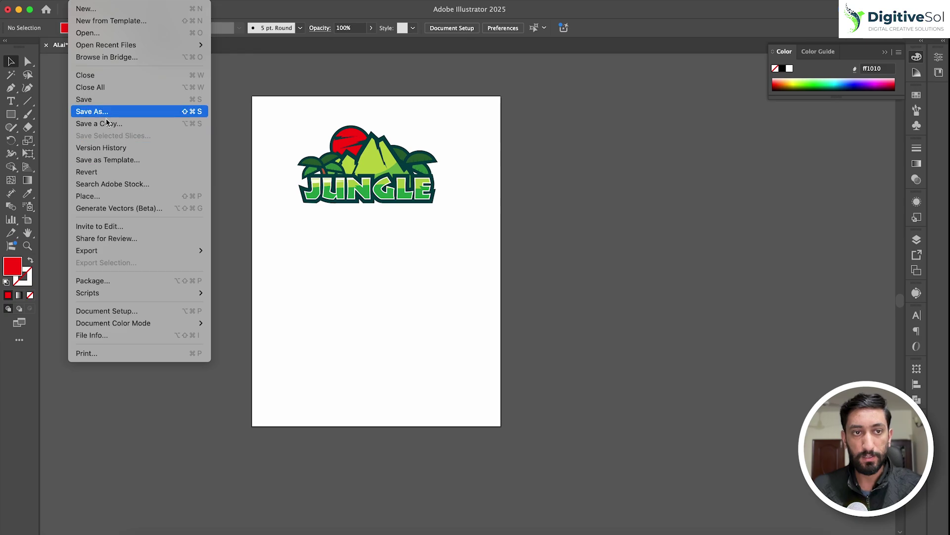
left_click(106, 196)
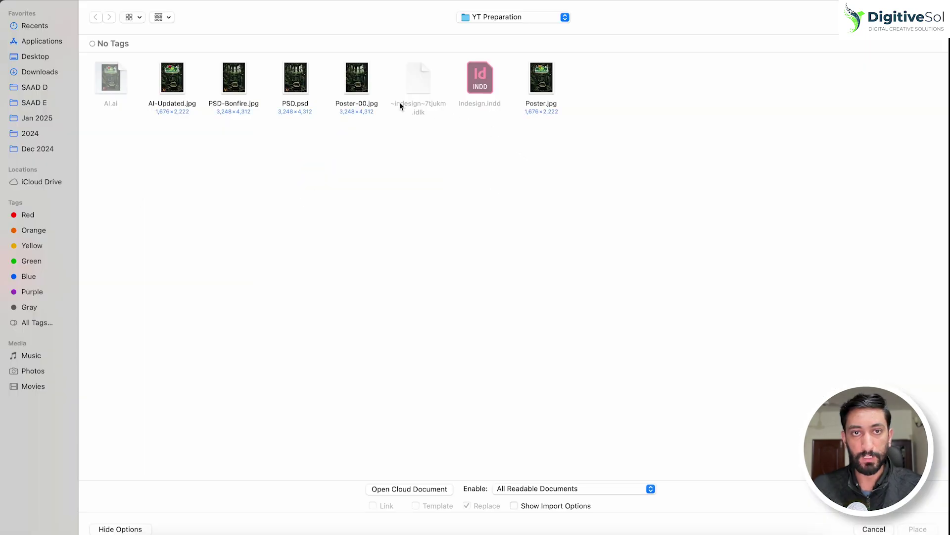
double_click(294, 79)
left_click(254, 134)
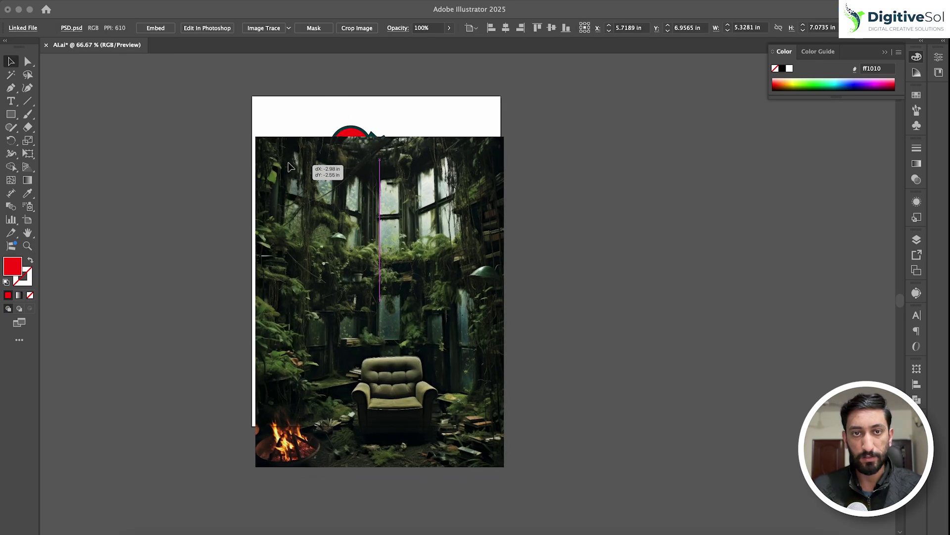
- Centre the linked PSD horizontally and vertically on the artboard
left_click(505, 28)
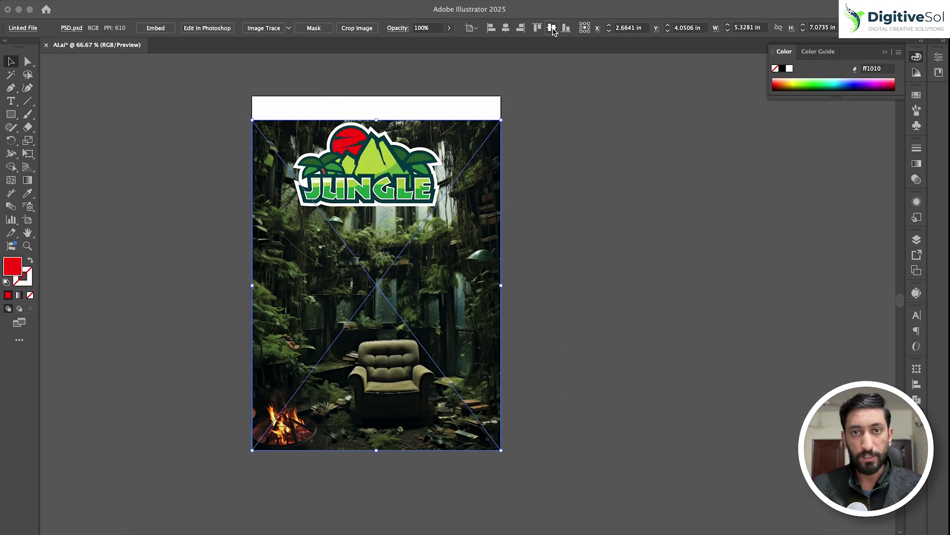
left_click(552, 27)
left_click(645, 230)
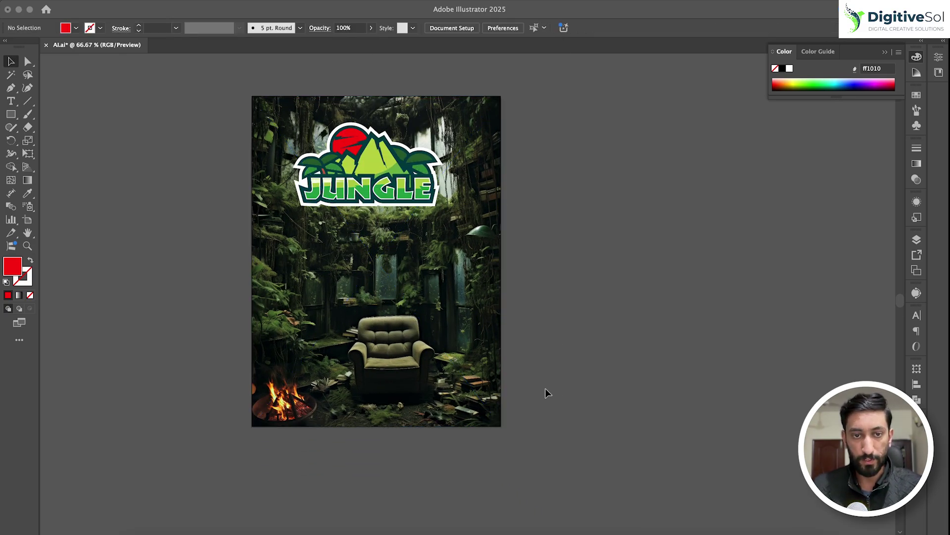
left_click(401, 533)
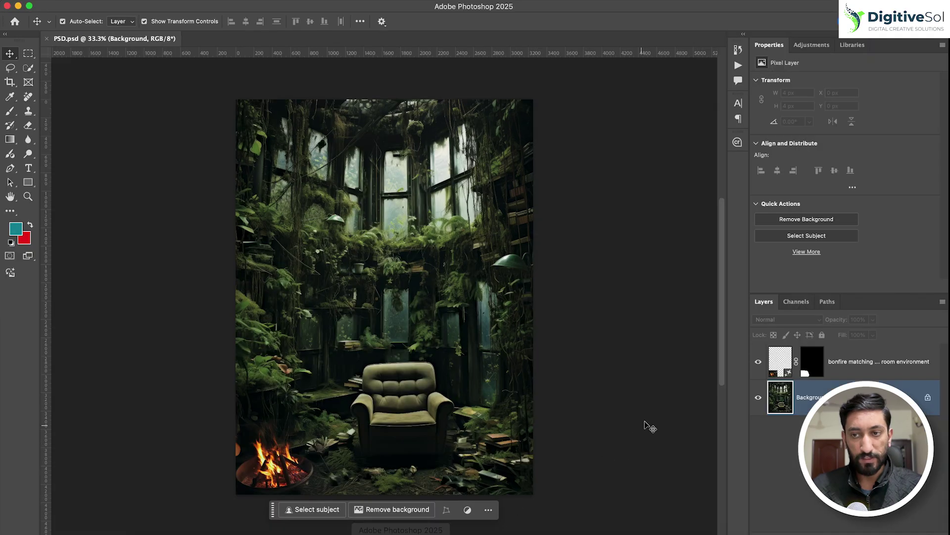
- Switch the generated bonfire layer to variation 2 of 3 and save PSD.psd
left_click(758, 362)
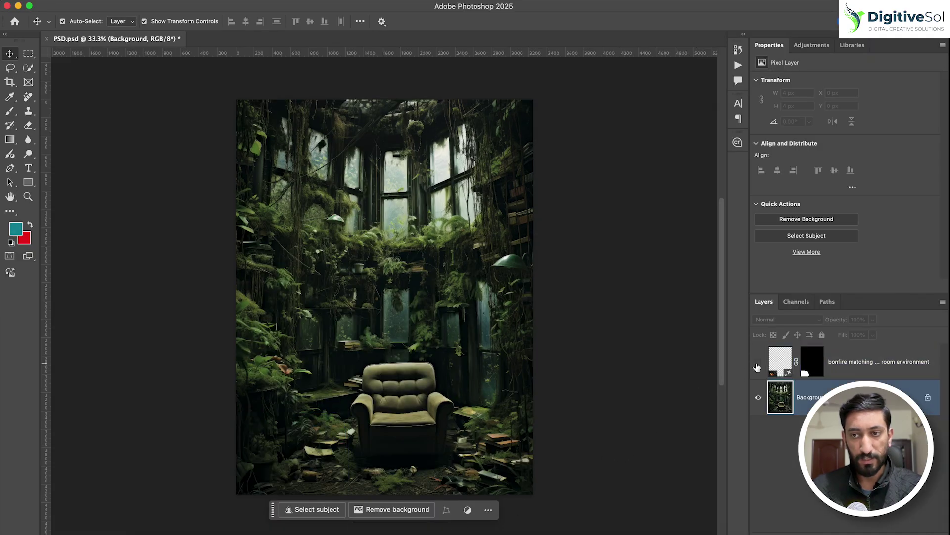
left_click(757, 362)
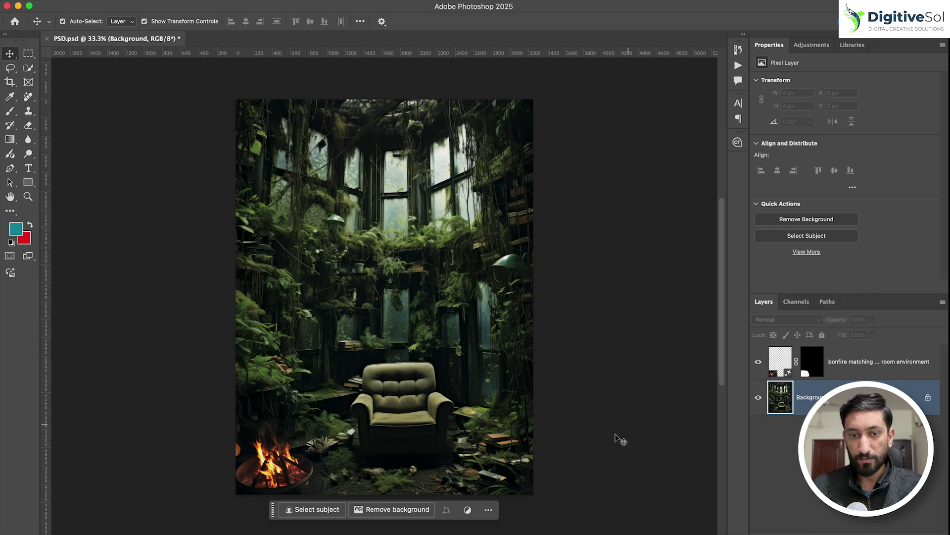
left_click(339, 488)
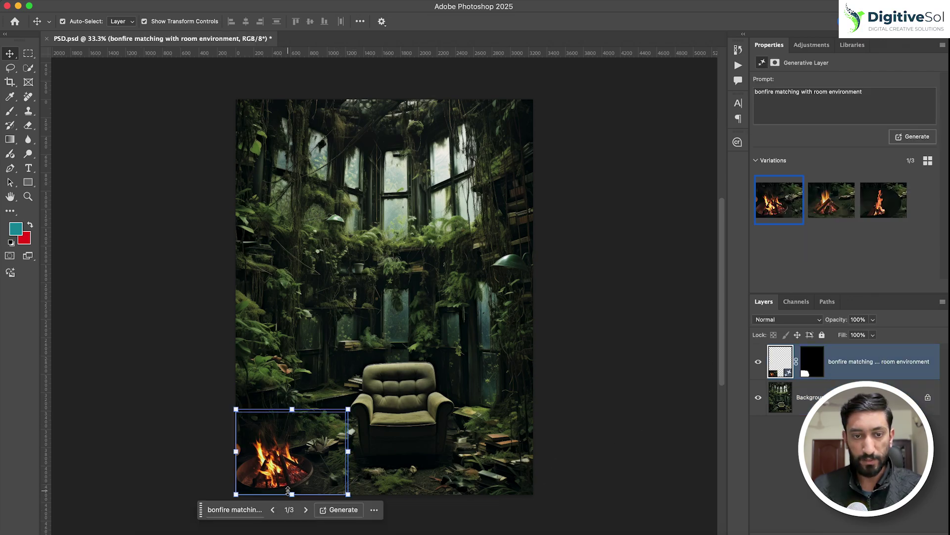
left_click(307, 515)
left_click(627, 412)
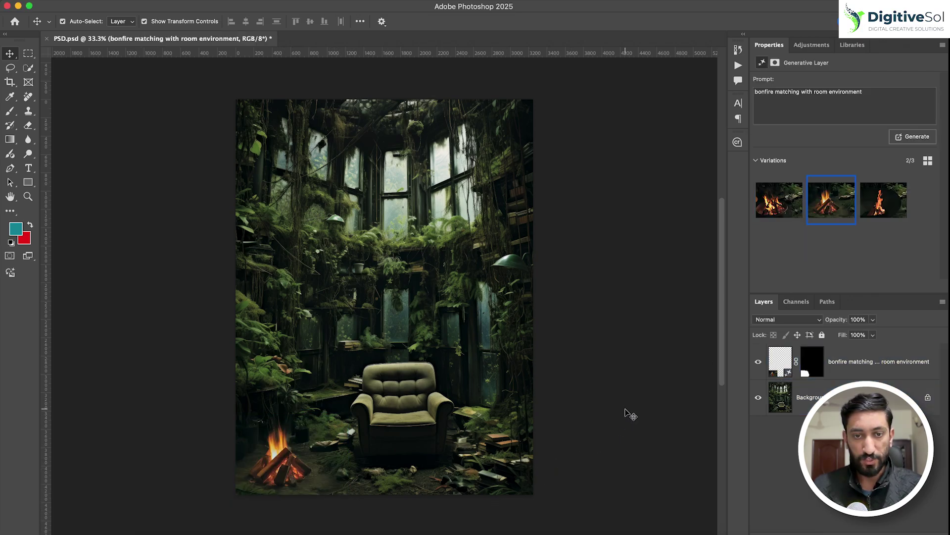
key("super+s")
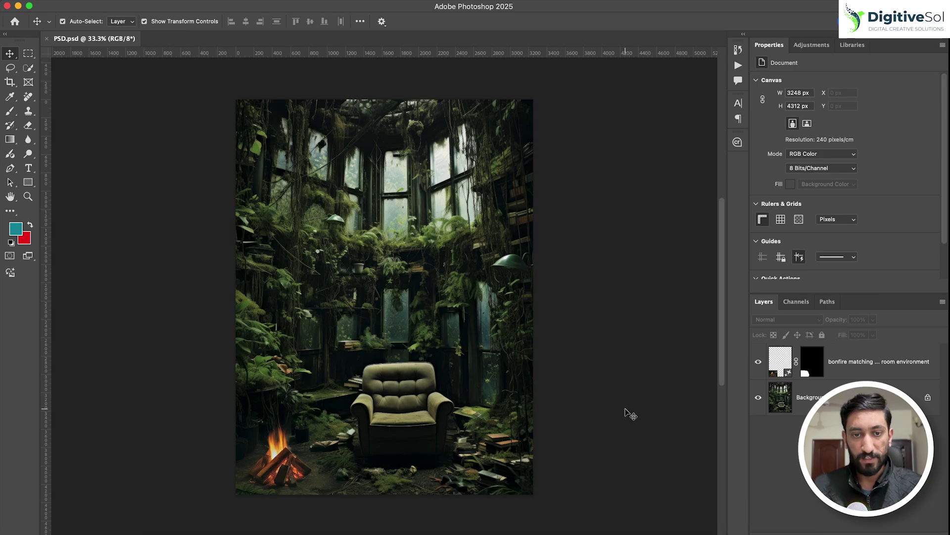
key("super+Tab")
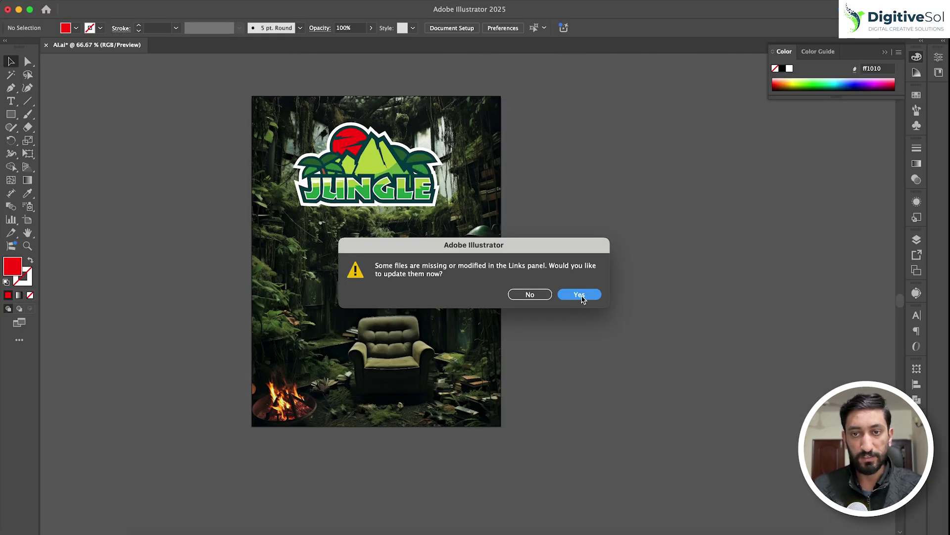
- Accept the link update to show the new bonfire, save AI.ai, and check InDesign at 100%
left_click(581, 295)
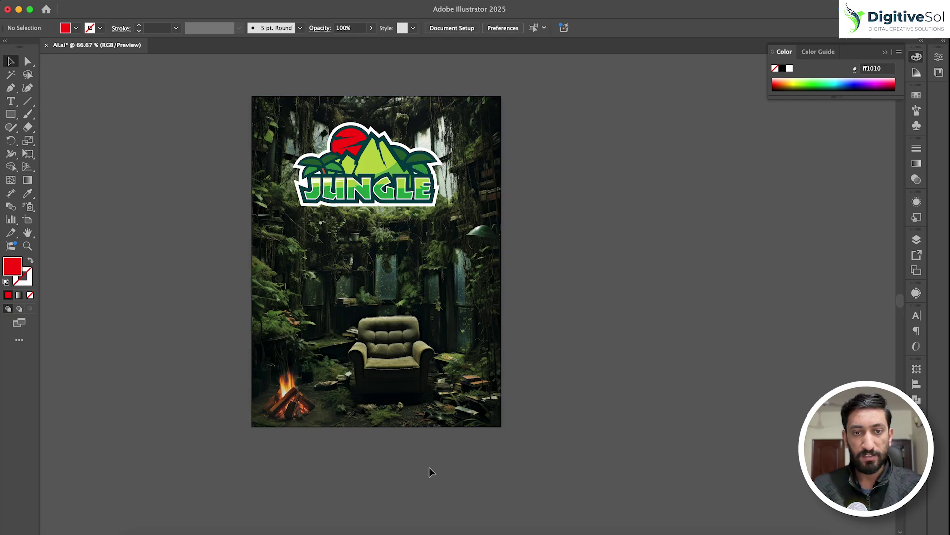
key("super+1")
left_click_drag(497, 431, 479, 513)
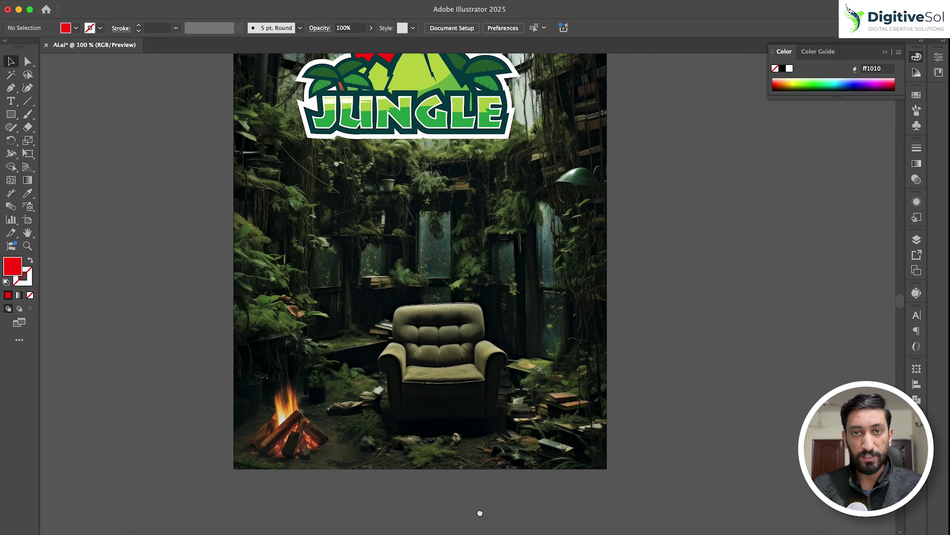
key("super+s")
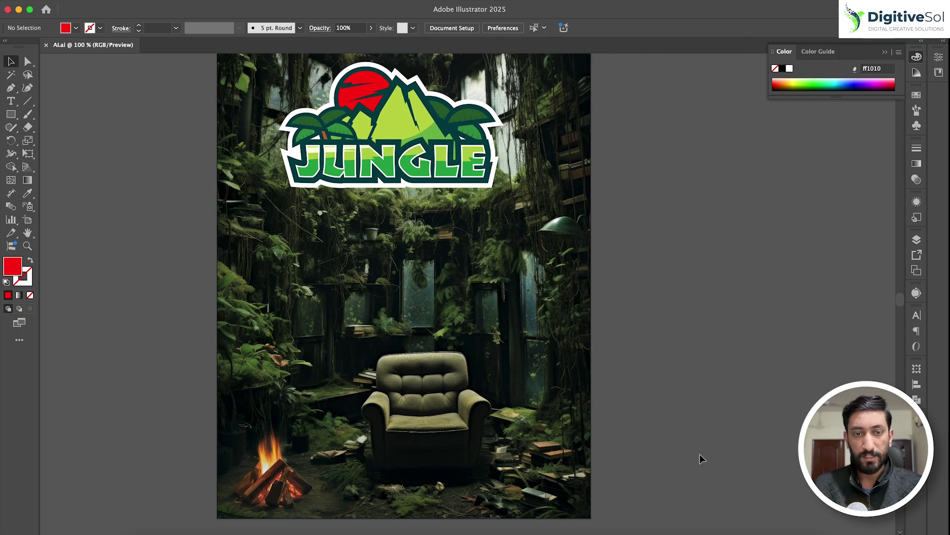
left_click(643, 533)
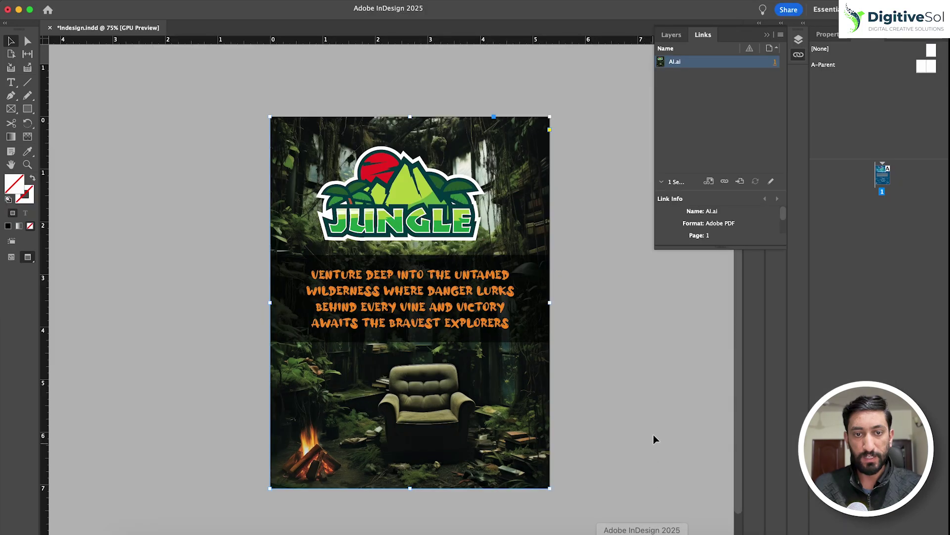
key("super+1")
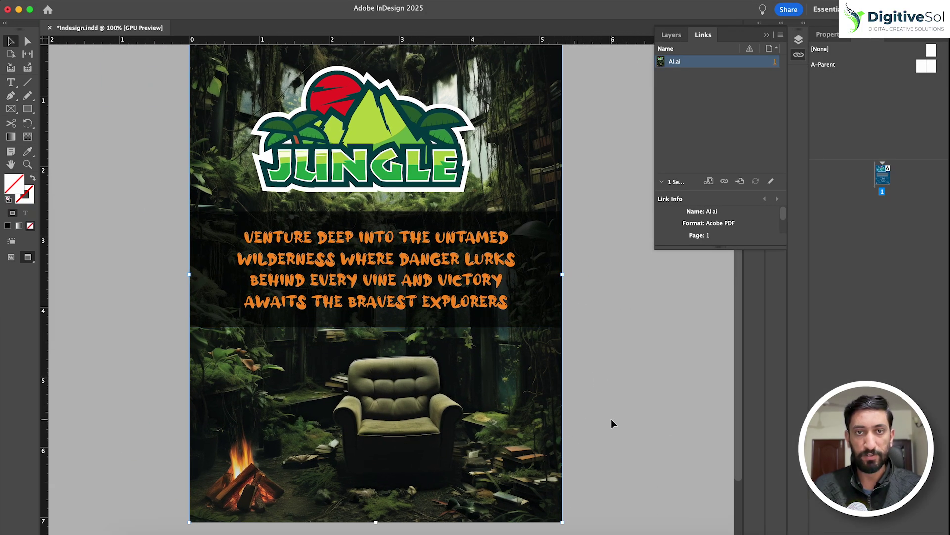
key("super+Tab")
- Inside the Jungle logo group, fill the red sun with the orange-yellow gradient swatch
left_click(369, 79)
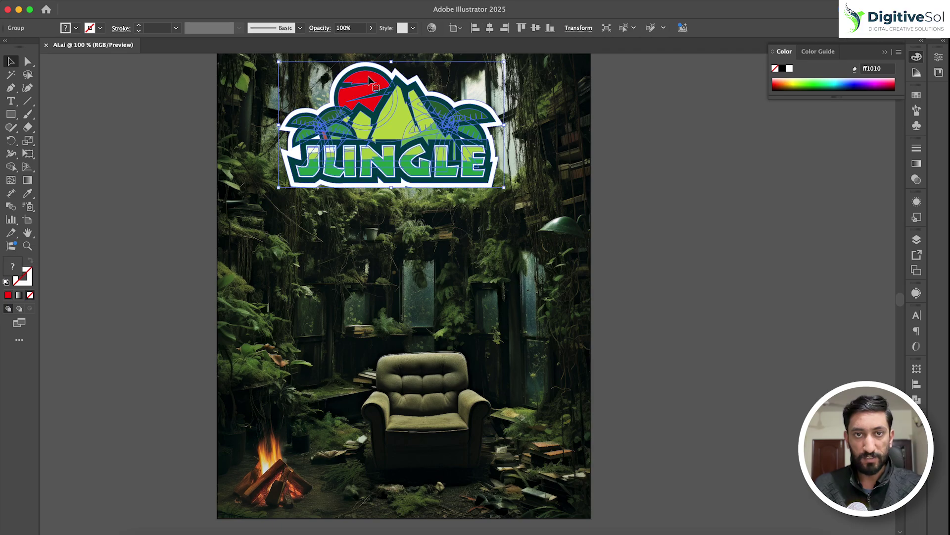
double_click(369, 80)
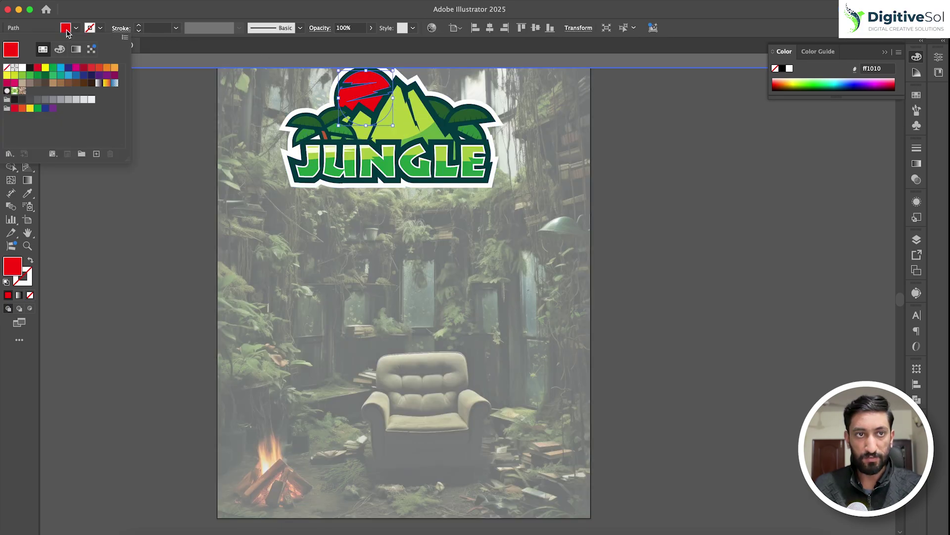
left_click(75, 29)
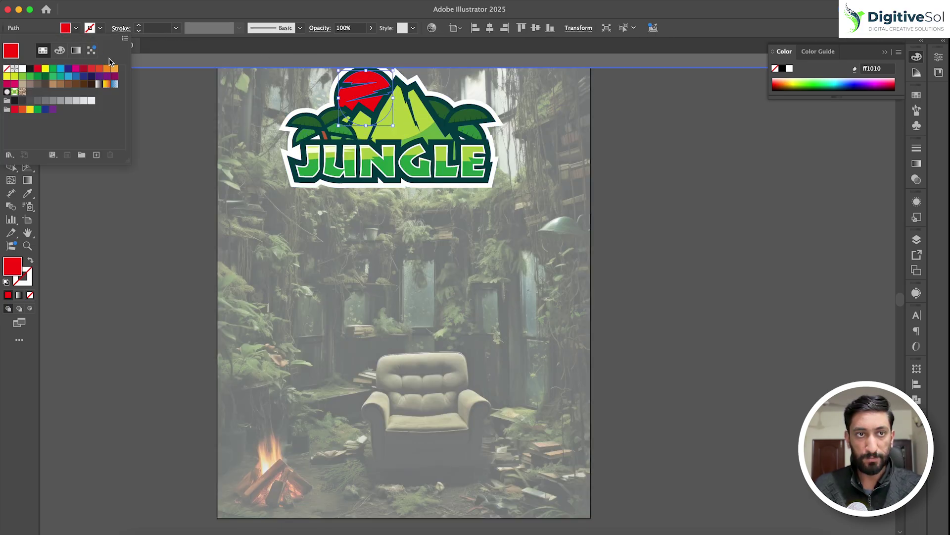
left_click(107, 84)
key("Escape")
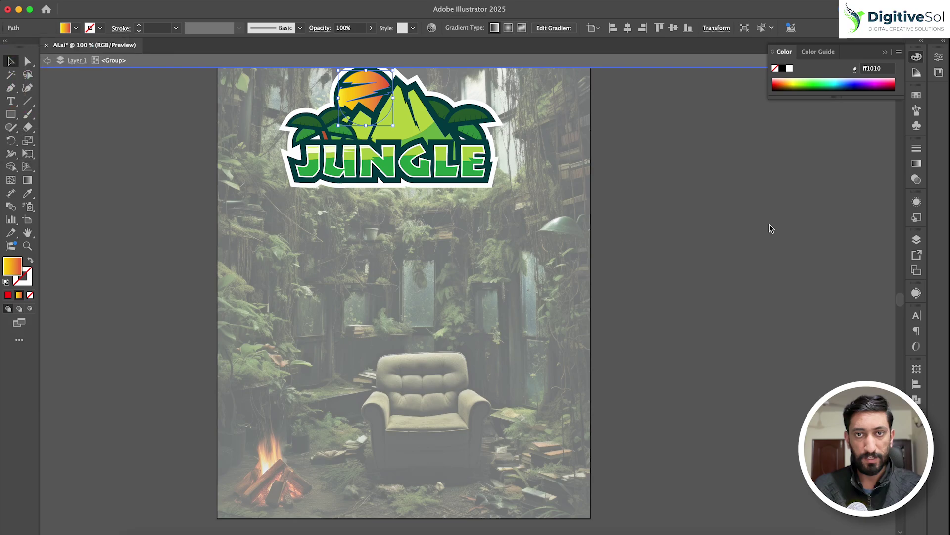
- Exit the logo group, save AI.ai, and return to InDesign
double_click(709, 228)
key("super+s")
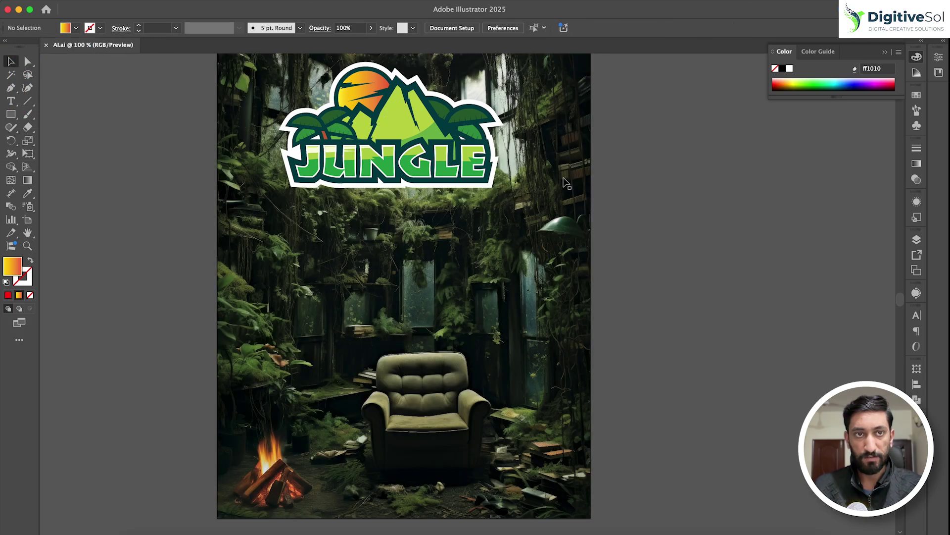
key("super+Tab")
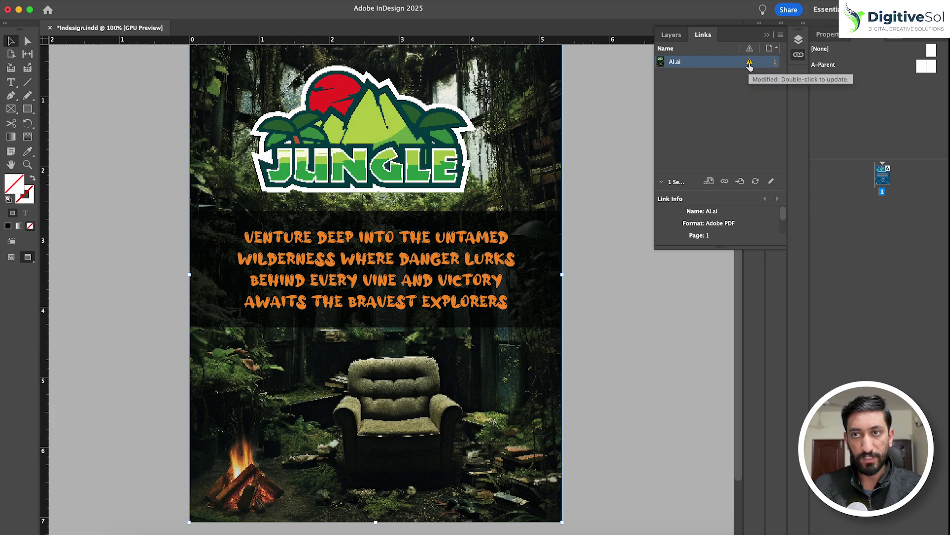
- Update the modified AI.ai link in the Links panel to show the gradient sun
double_click(749, 63)
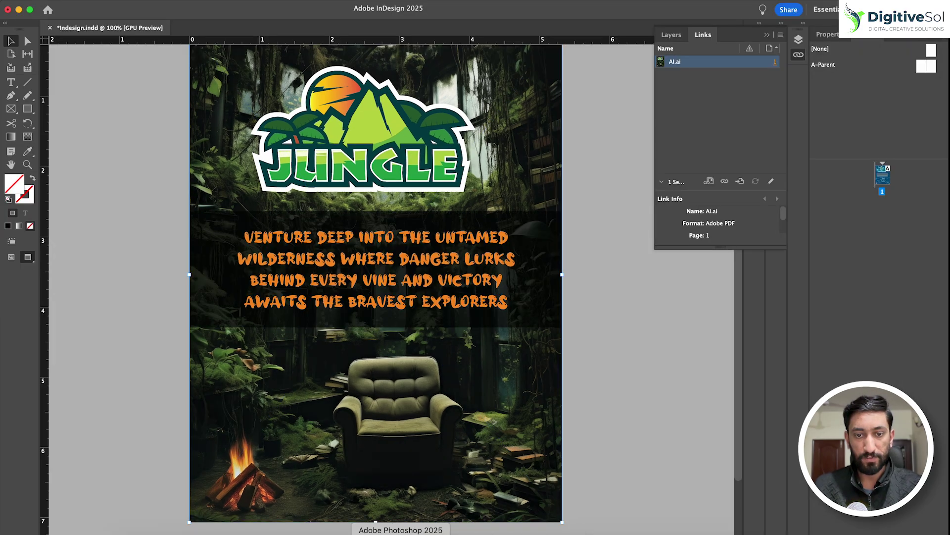
- In Photoshop, select the Background layer and lasso the armchair seat
left_click(401, 533)
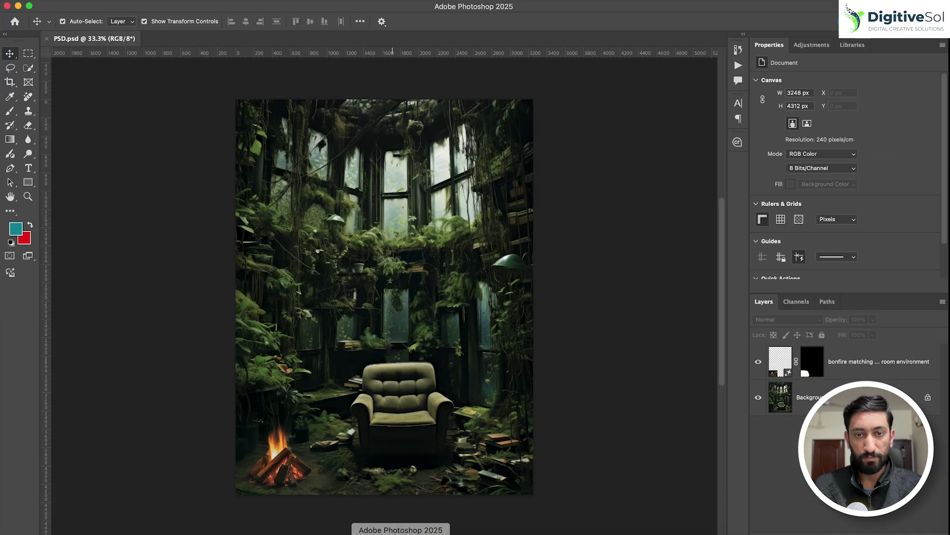
left_click(878, 373)
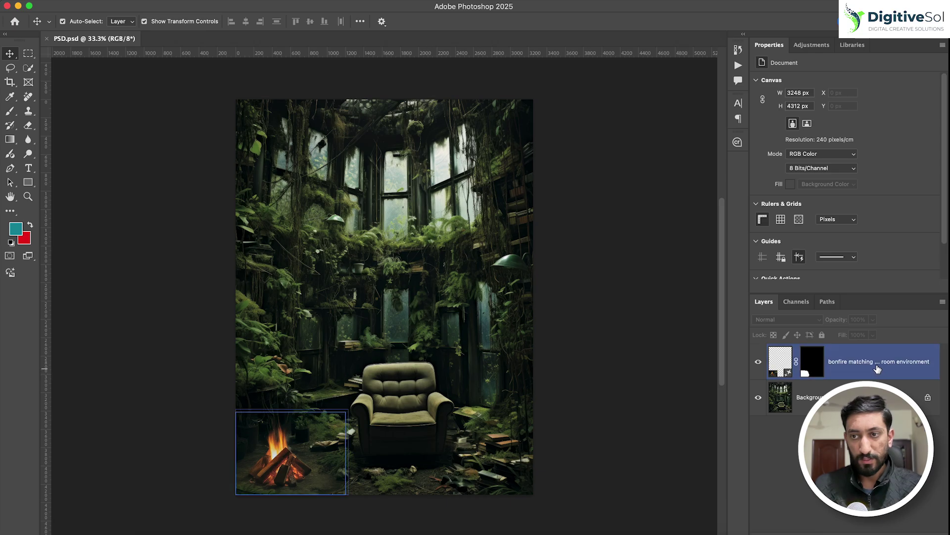
left_click(876, 397)
left_click(10, 68)
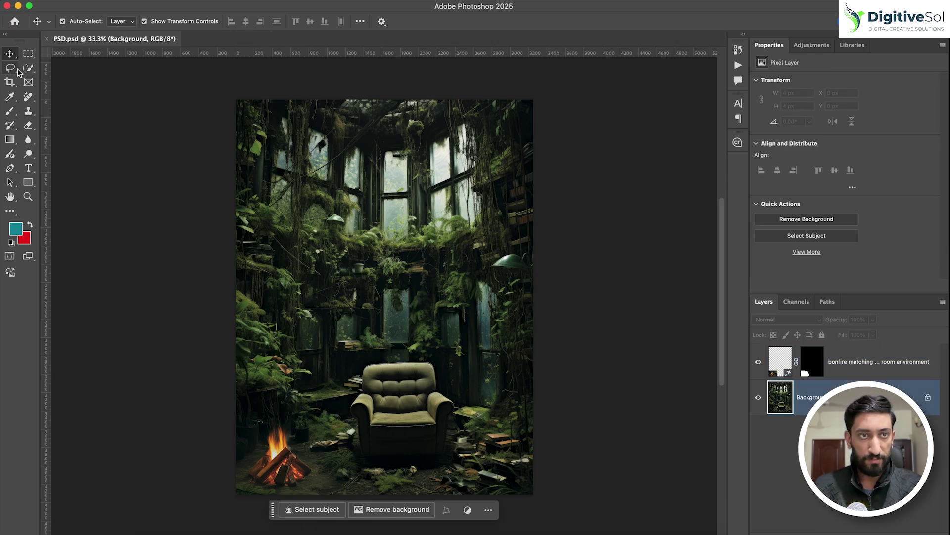
mouse_move(377, 427)
left_mouse_down()
mouse_move(392, 396)
mouse_move(424, 396)
mouse_move(434, 410)
mouse_move(436, 426)
mouse_move(379, 427)
left_mouse_up()
- Generate a fill on the seat with the prompt 'Fire on the chair'
left_click(327, 445)
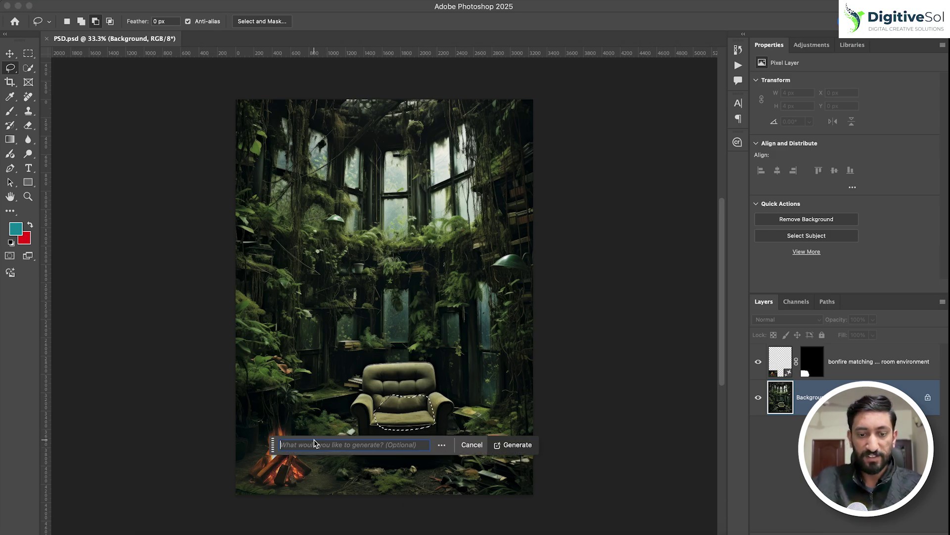
type("Fire onthe")
key("BackSpace")
key("BackSpace")
key("BackSpace")
key("BackSpace")
type("the chair")
key("Return")
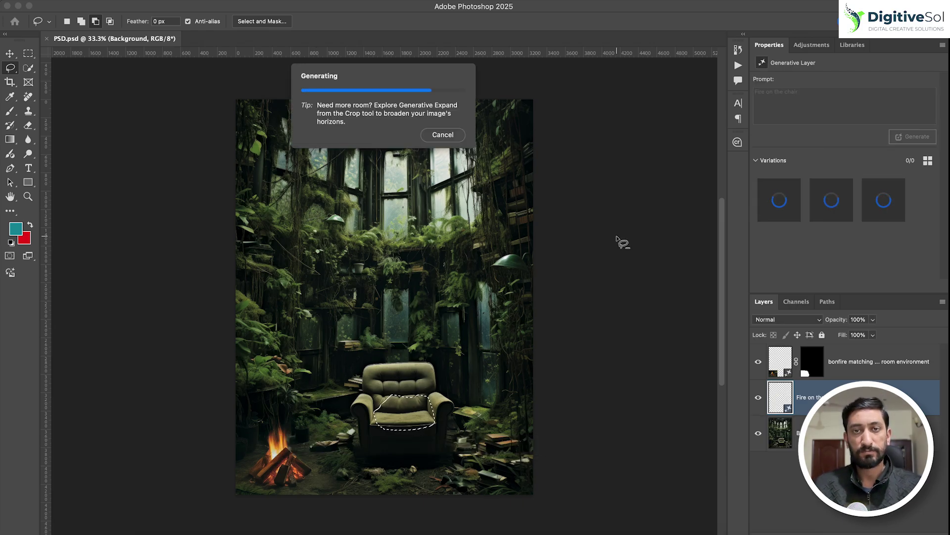
- Keep the third fire variation (3/3), save PSD.psd, and go to Illustrator
left_click(420, 446)
left_click(420, 447)
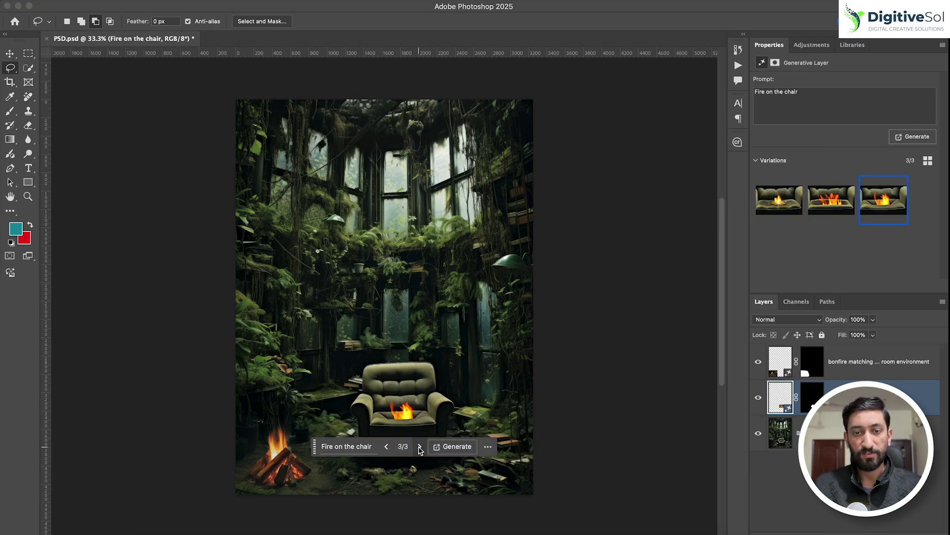
scroll(436, 357, "down", 2)
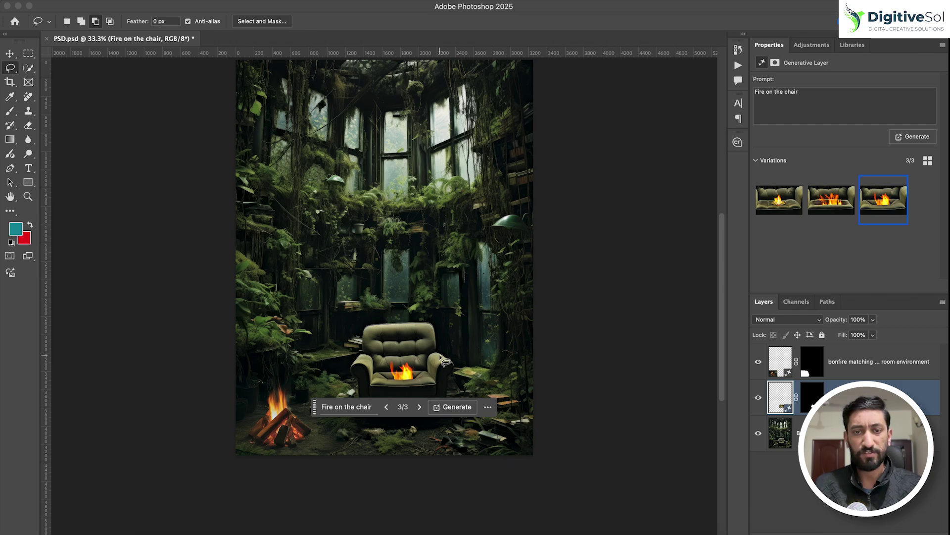
key("super+s")
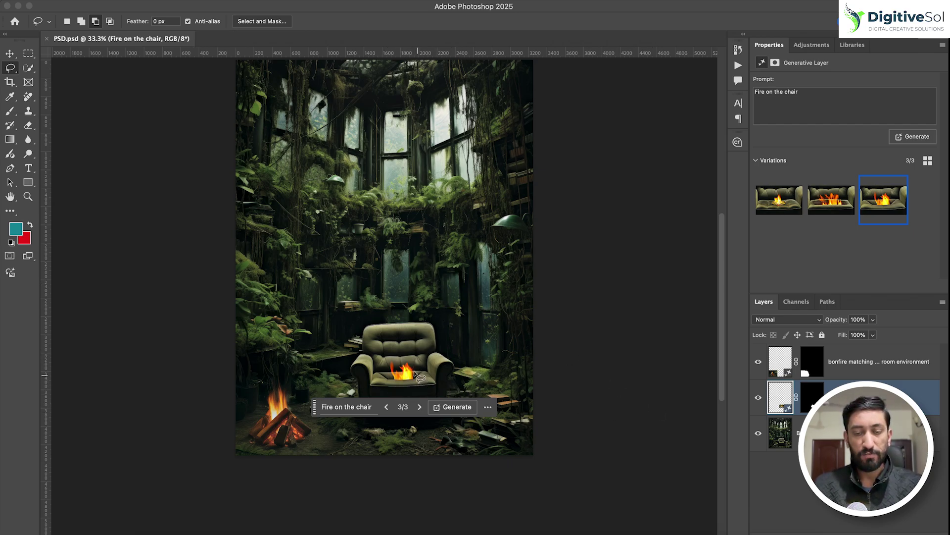
left_click(438, 532)
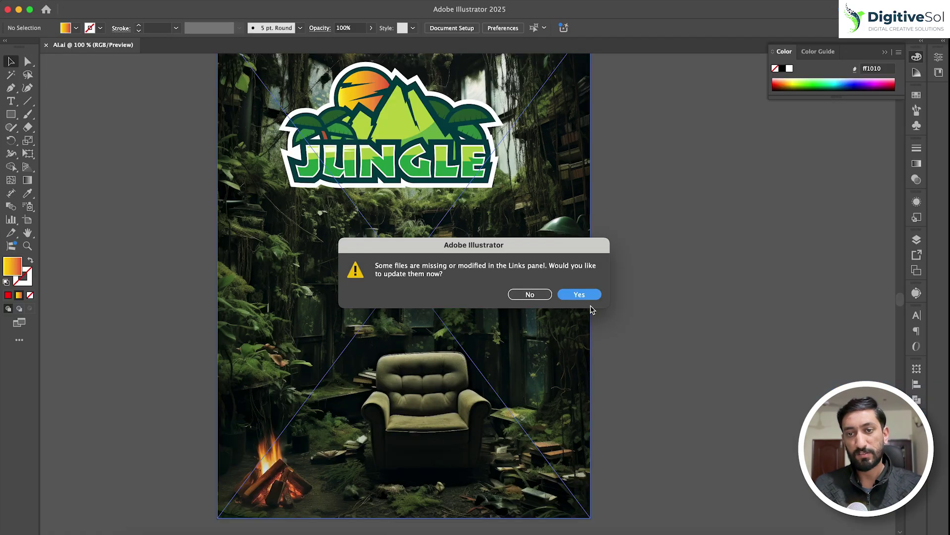
- Accept the linked PSD update so the armchair fire appears, save AI.ai, and switch to InDesign
left_click(580, 295)
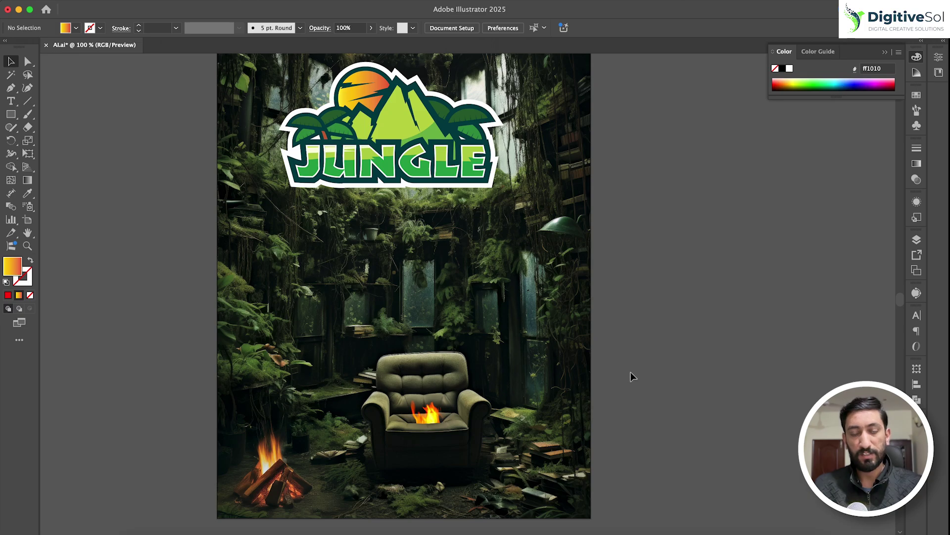
key("super+s")
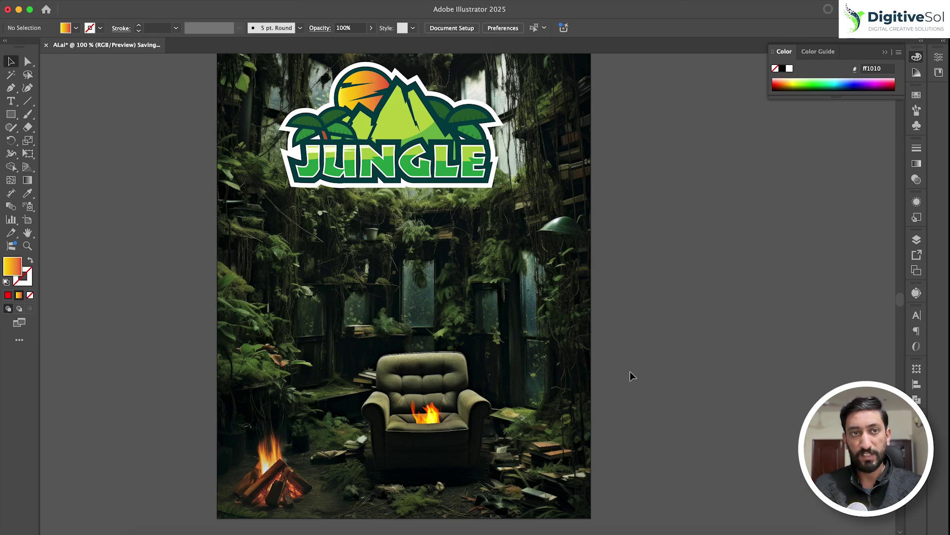
left_click(642, 533)
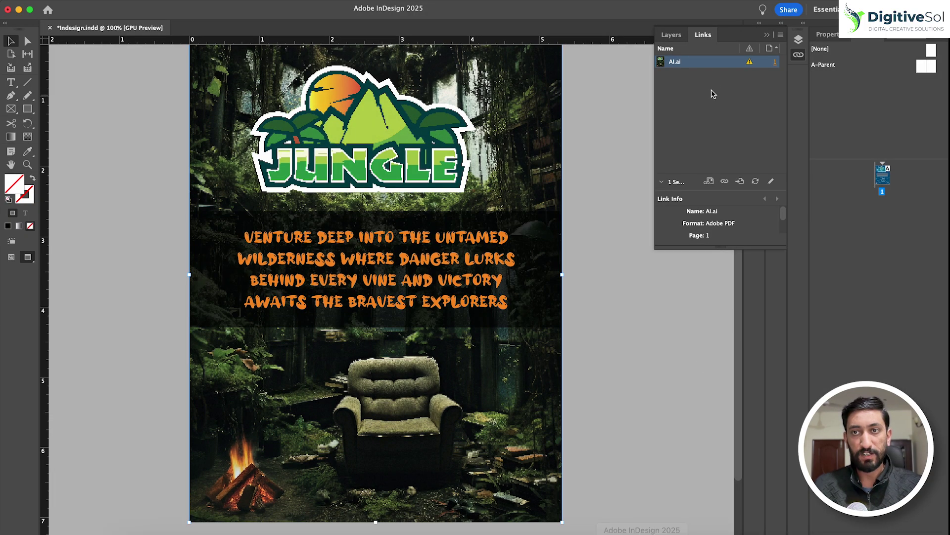
- Update the modified AI.ai link to show the armchair fire and zoom out to 75%
left_click(749, 63)
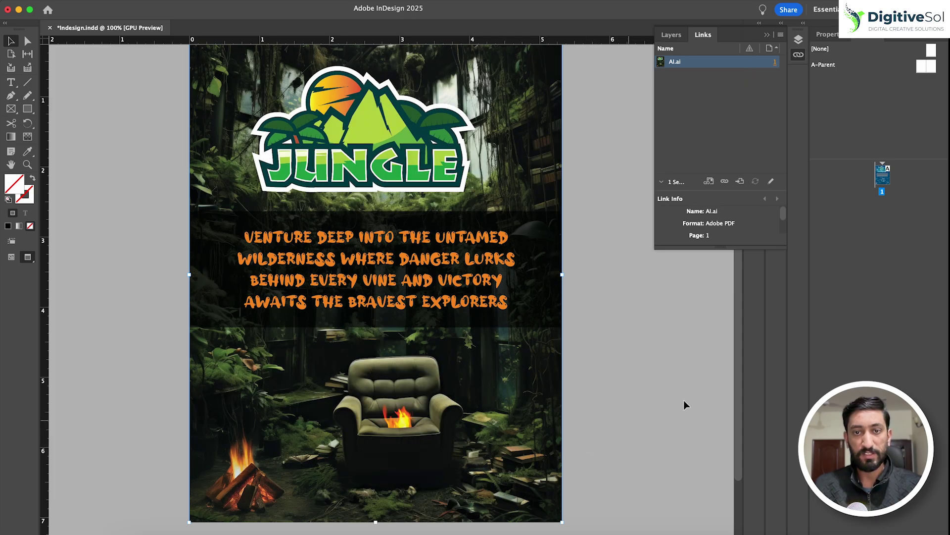
left_click(397, 243, "alt")
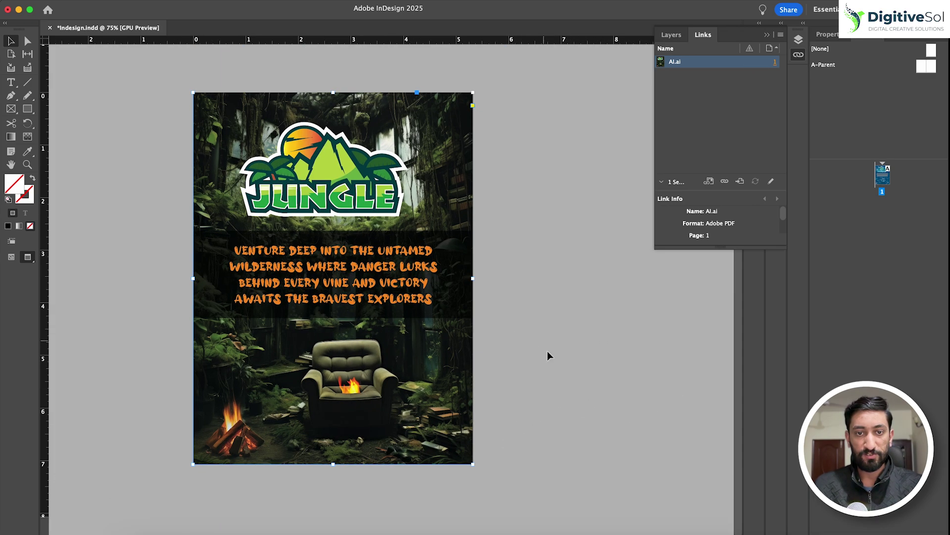